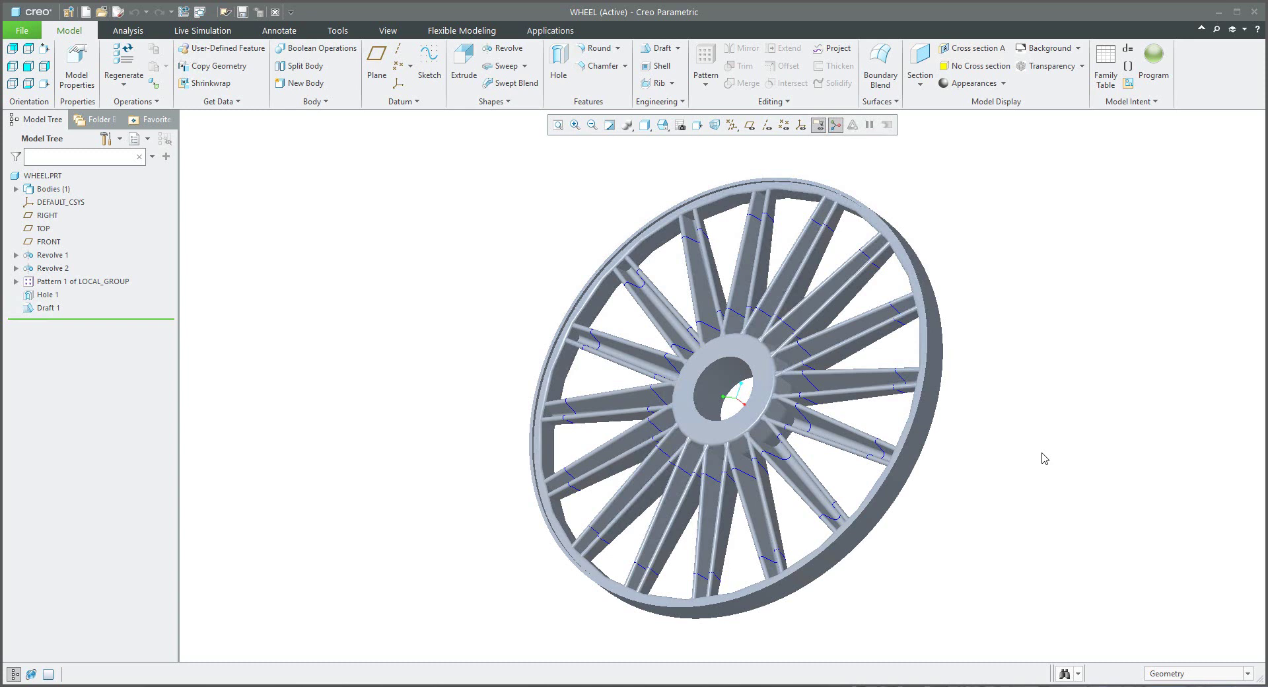
Edit Sketch 1 of the first spoke group's LOCAL_GROUP and view its tapered profile face-on.
{"action": "left_click", "coordinate": [16, 281]}
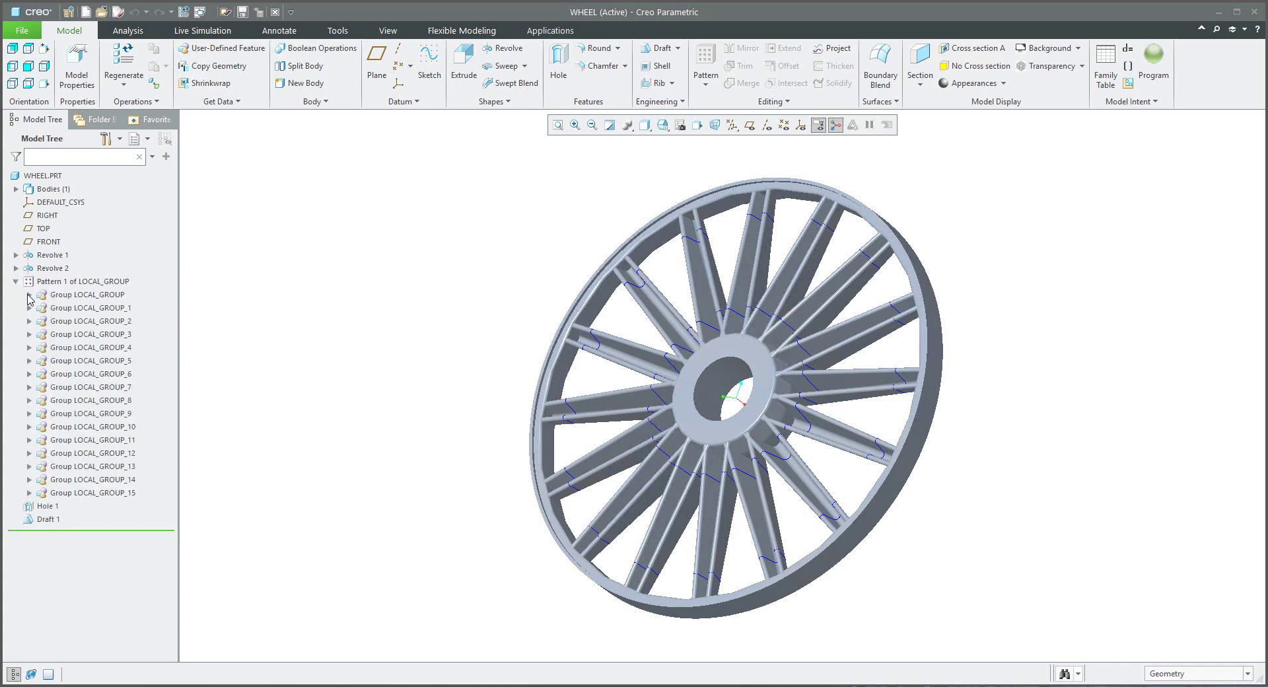
{"action": "left_click", "coordinate": [29, 296]}
{"action": "left_click", "coordinate": [75, 388]}
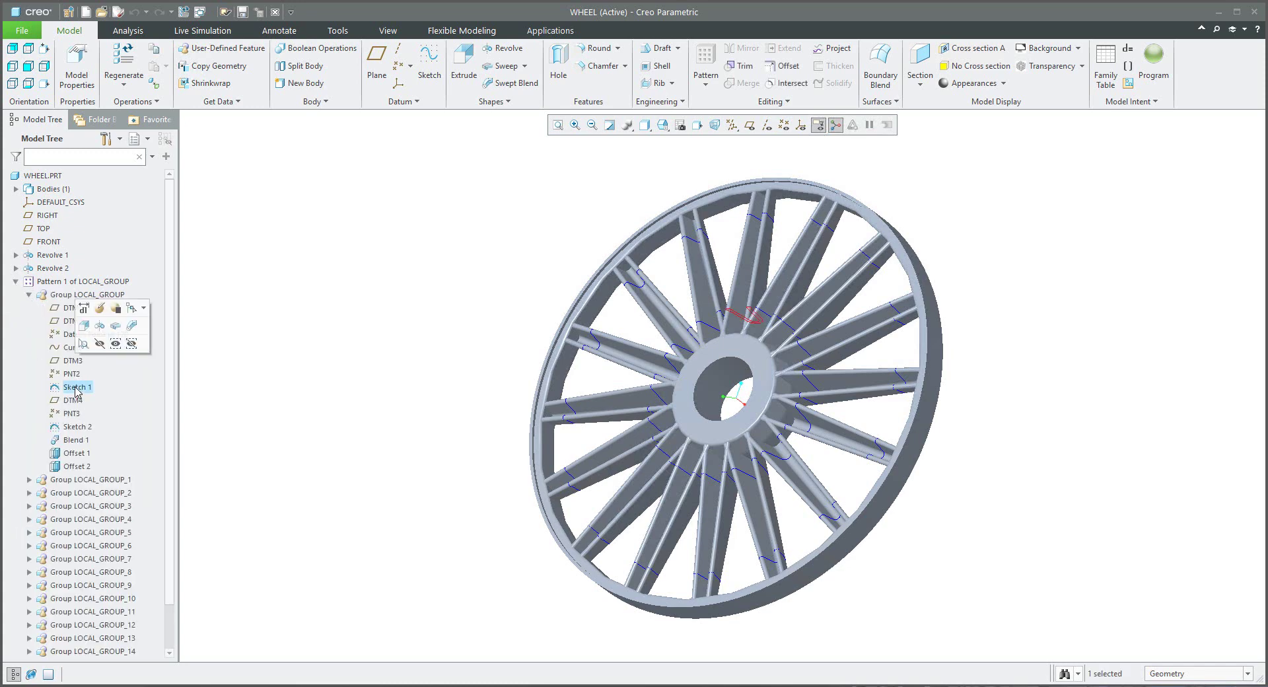
{"action": "left_click", "coordinate": [99, 308]}
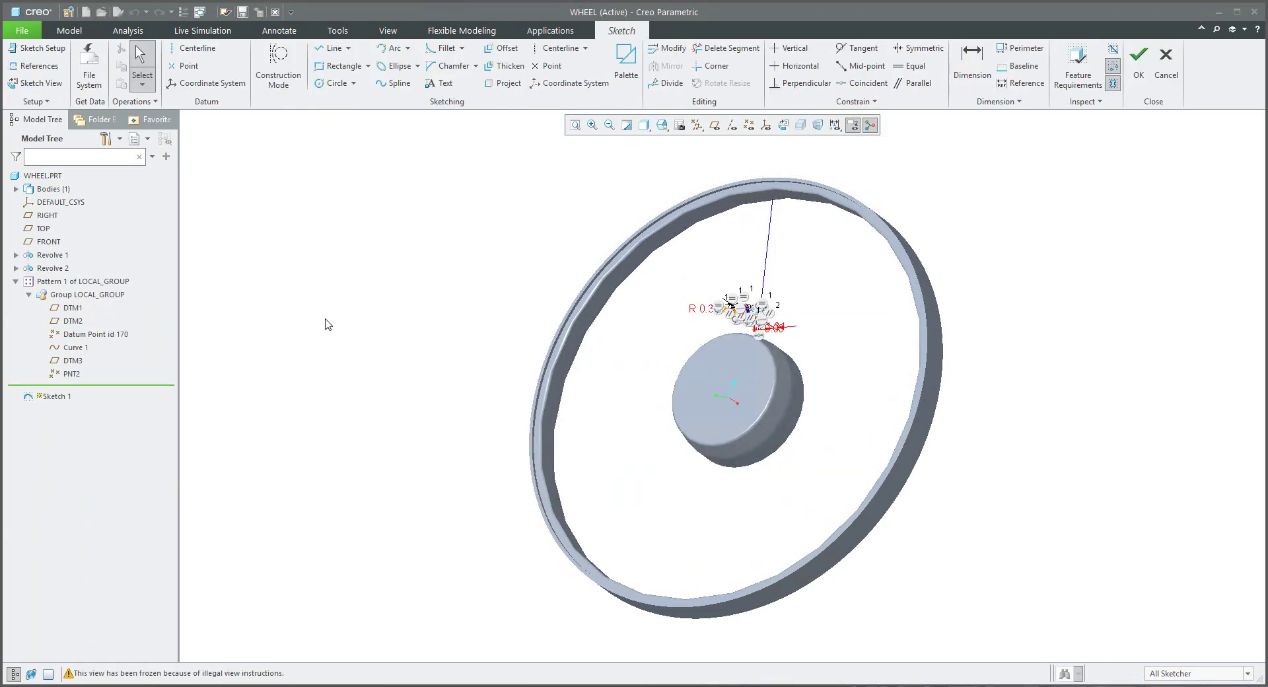
{"action": "left_click", "coordinate": [785, 128]}
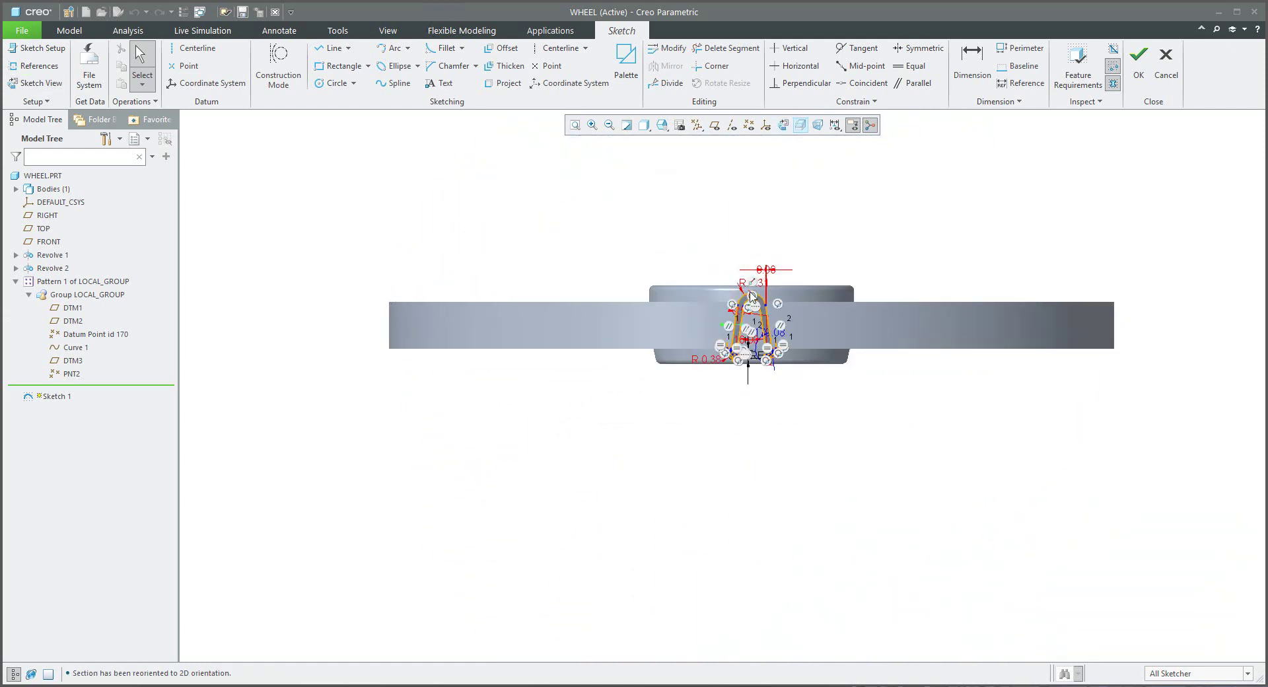
{"action": "scroll", "coordinate": [752, 297], "scroll_direction": "down", "scroll_amount": 5}
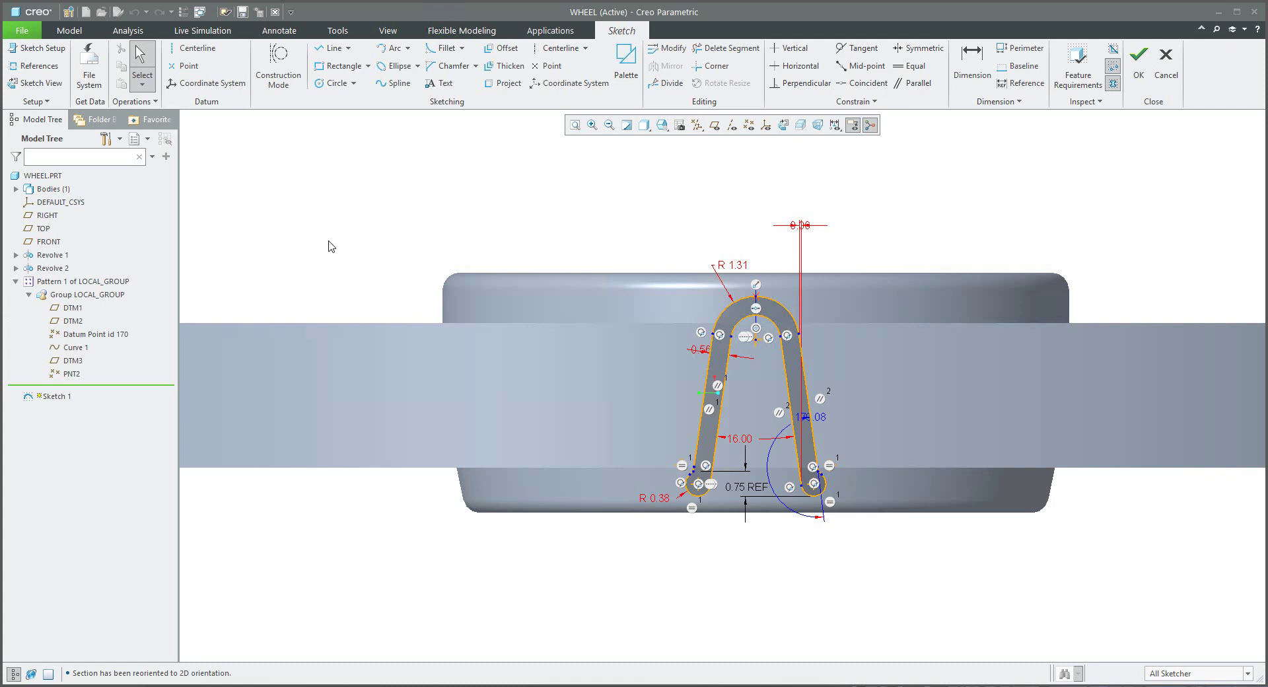
Save a copy of the spoke section S2D0001 as U02.
{"action": "left_click", "coordinate": [22, 30]}
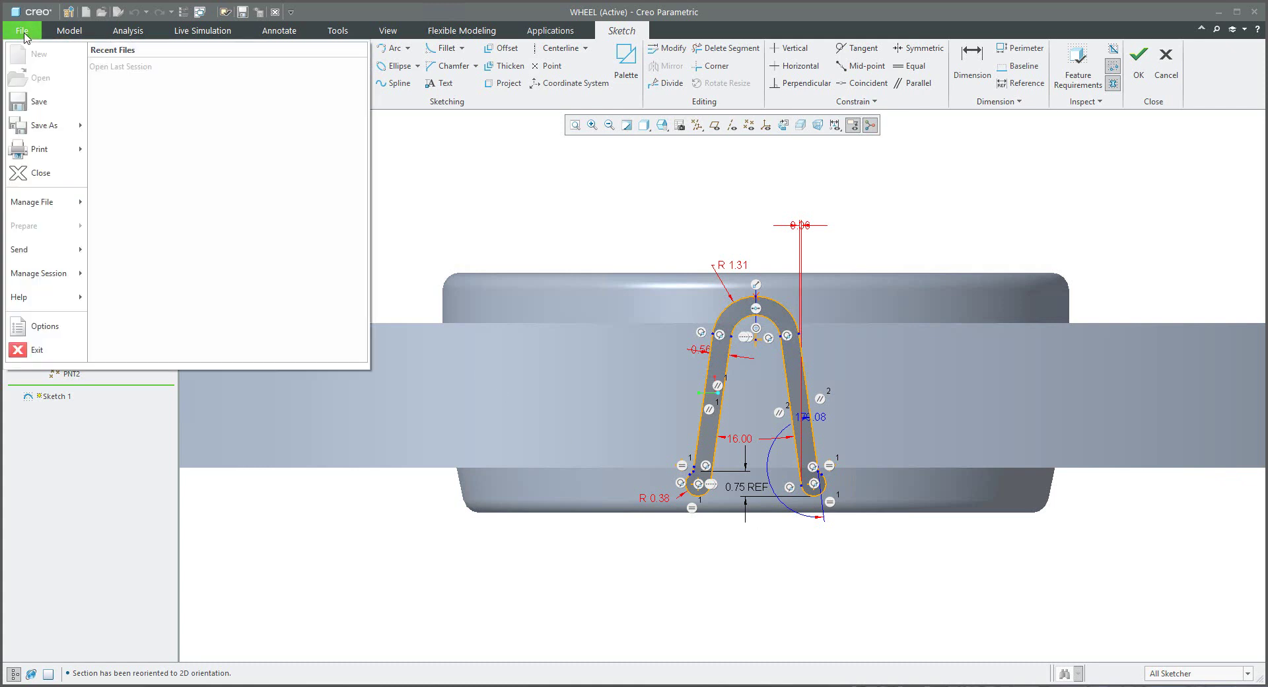
{"action": "mouse_move", "coordinate": [33, 130]}
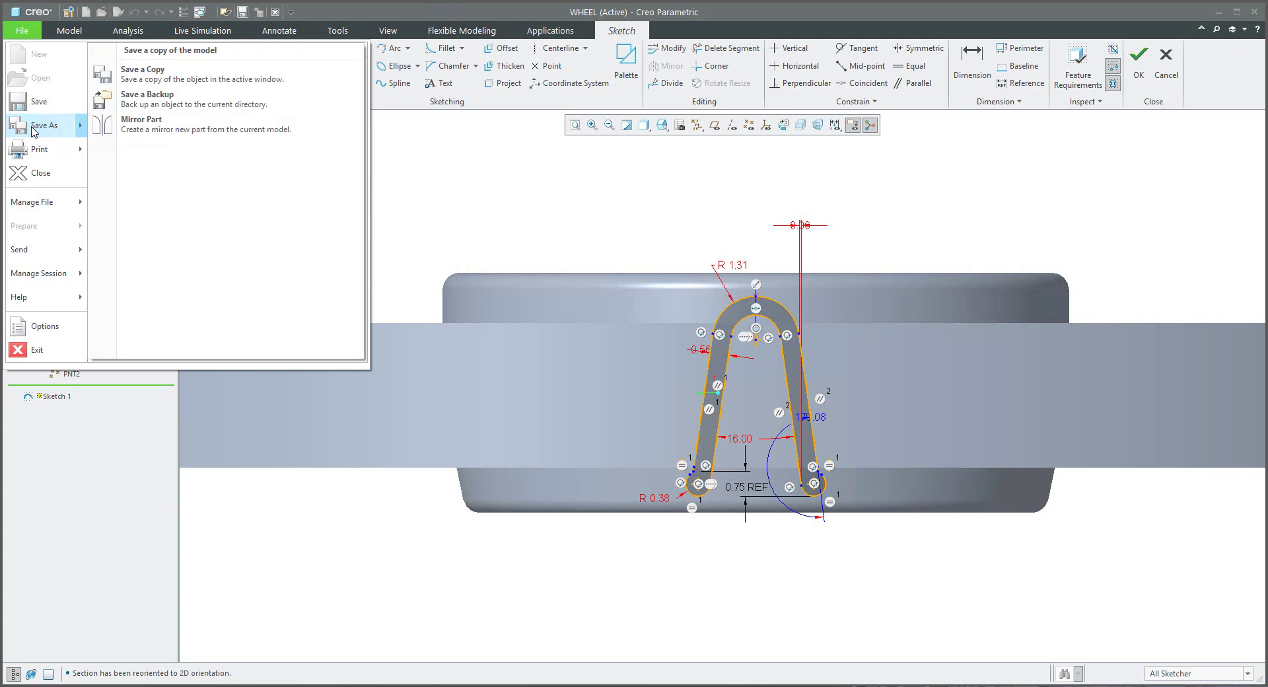
{"action": "left_click", "coordinate": [33, 126]}
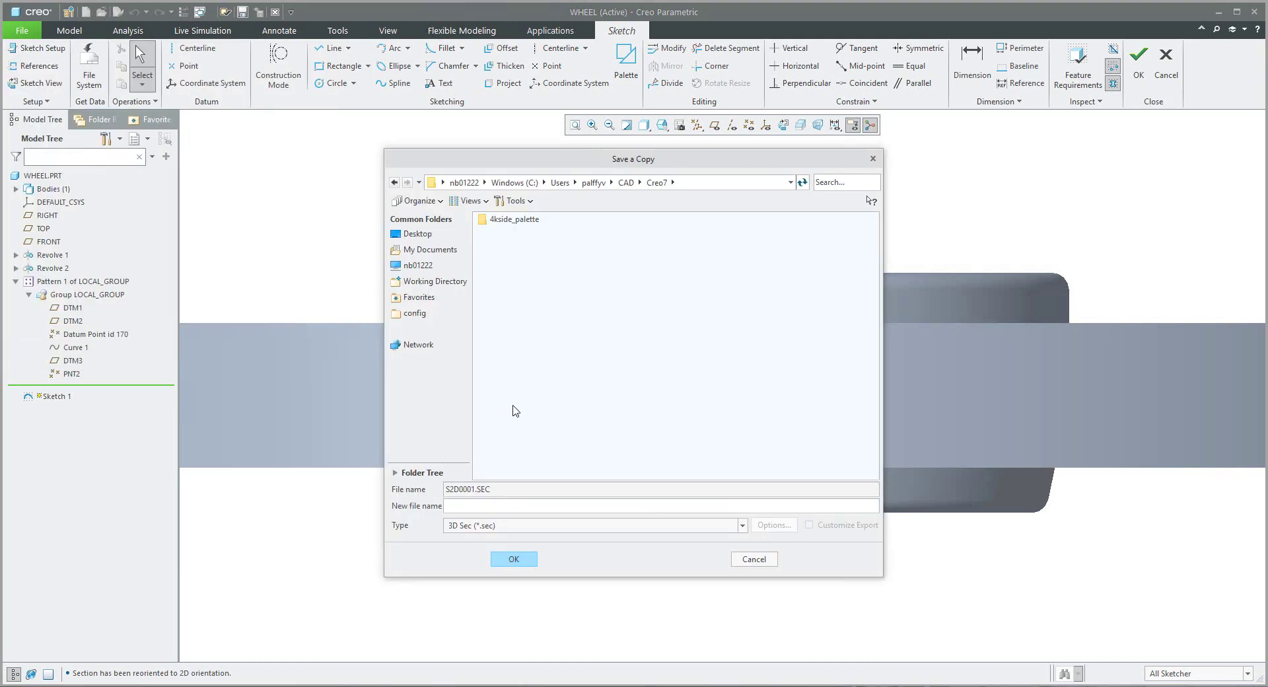
{"action": "left_click", "coordinate": [493, 506]}
{"action": "left_click", "coordinate": [512, 559]}
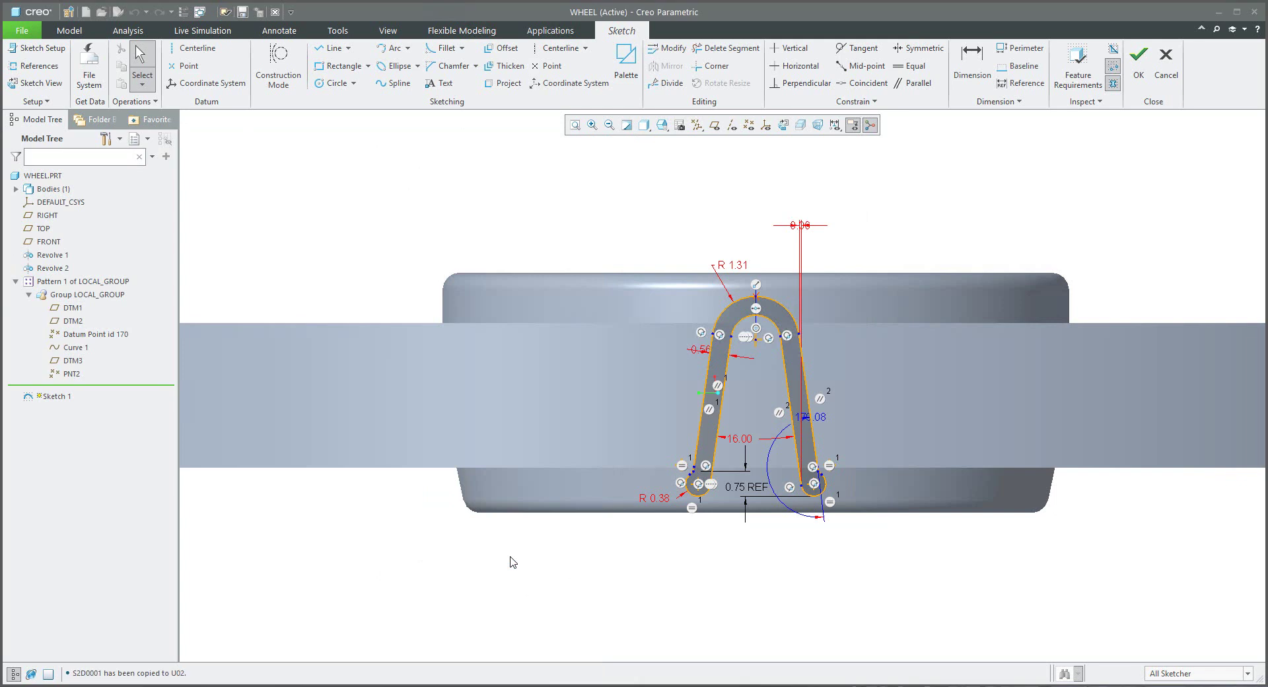
Quit Sketch 1 without saving and return the wheel to its default view.
{"action": "left_click", "coordinate": [1165, 66]}
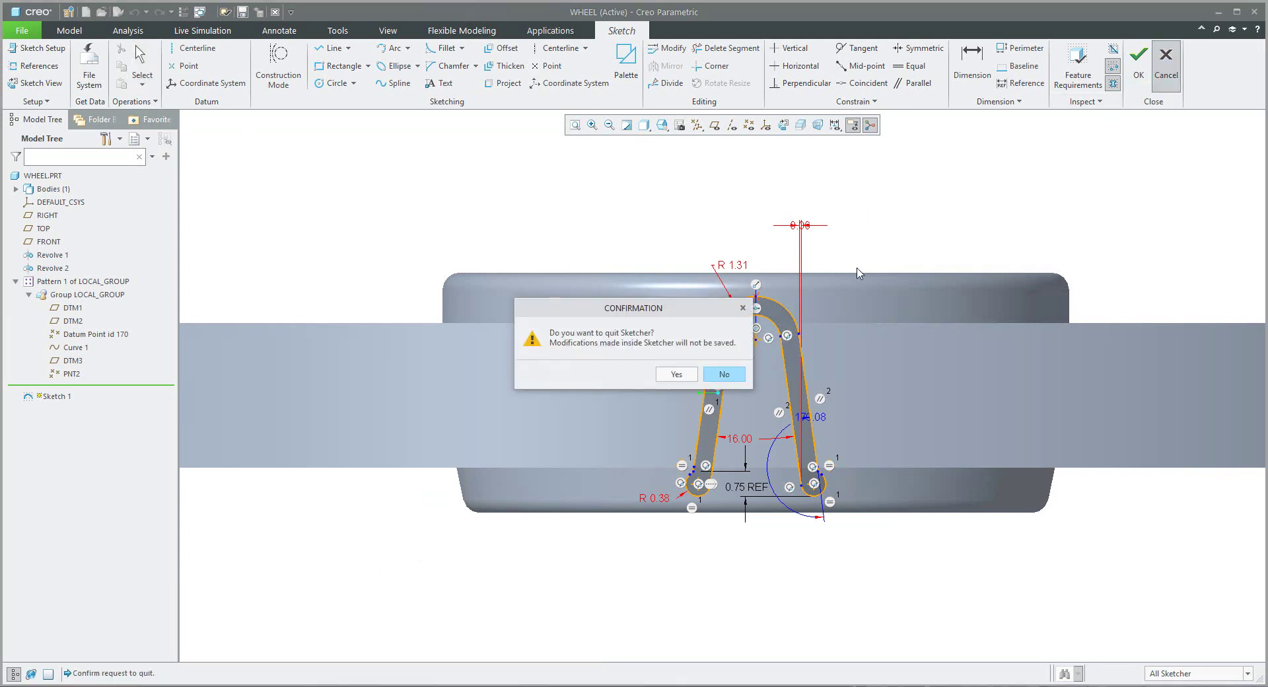
{"action": "left_click", "coordinate": [675, 377]}
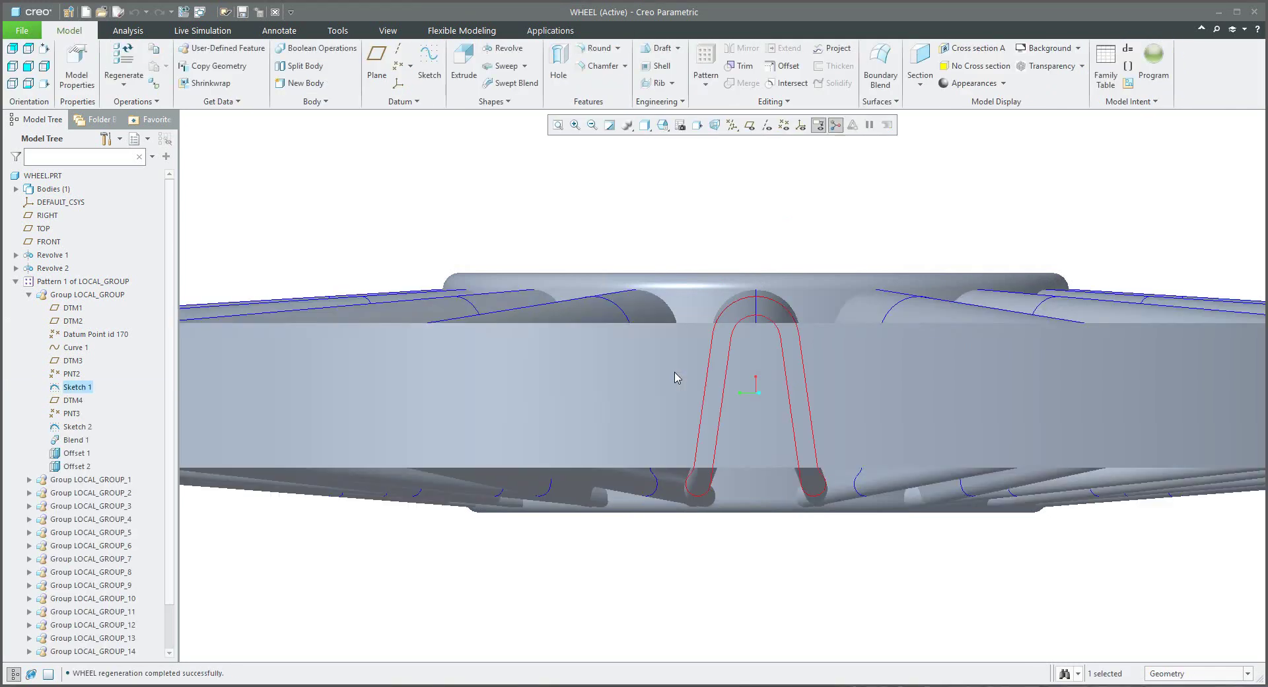
{"action": "key", "text": "ctrl+d"}
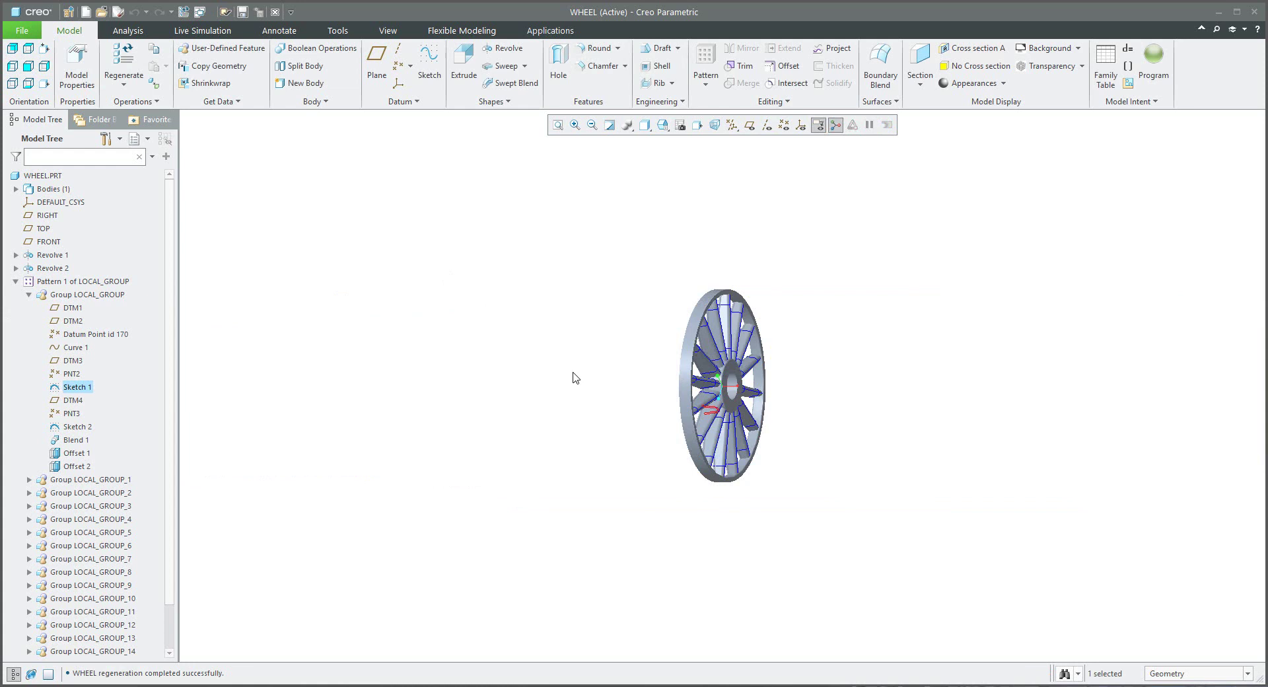
Edit Sketch 2 of the first spoke group, zoomed in on the rim slot profile.
{"action": "left_click", "coordinate": [77, 428]}
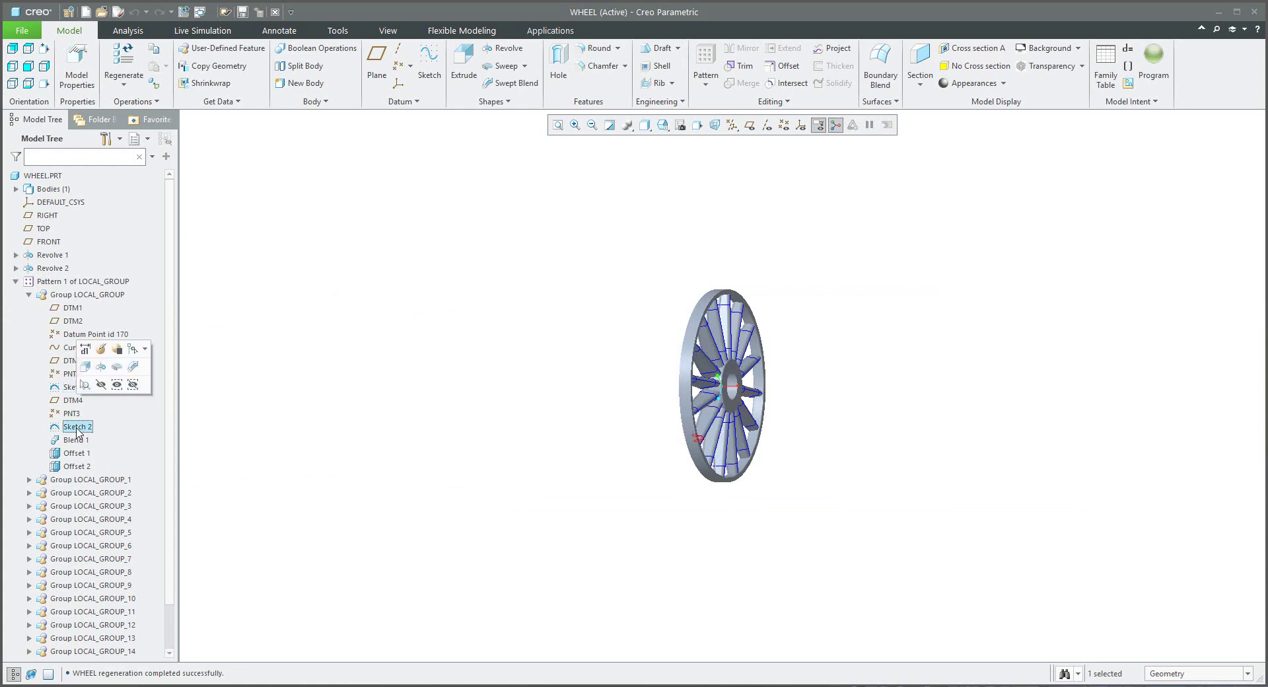
{"action": "left_click", "coordinate": [101, 350]}
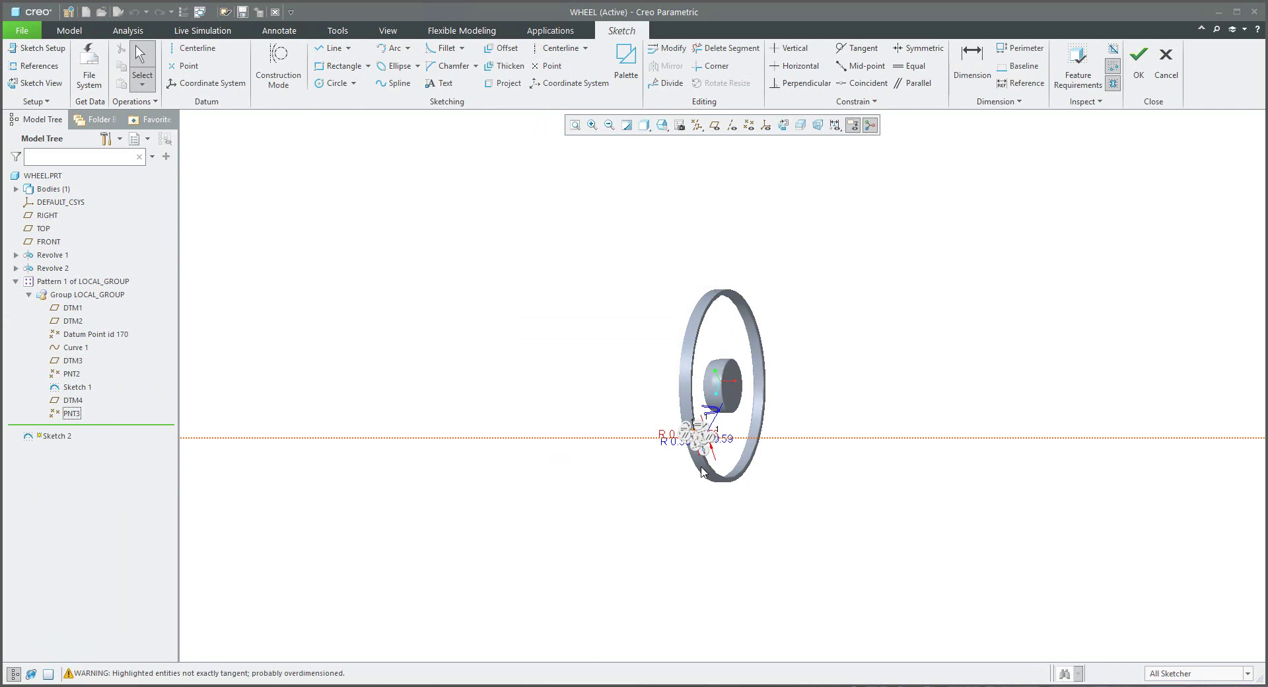
{"action": "scroll", "coordinate": [650, 439], "scroll_direction": "down", "scroll_amount": 8}
{"action": "scroll", "coordinate": [650, 439], "scroll_direction": "down", "scroll_amount": 1}
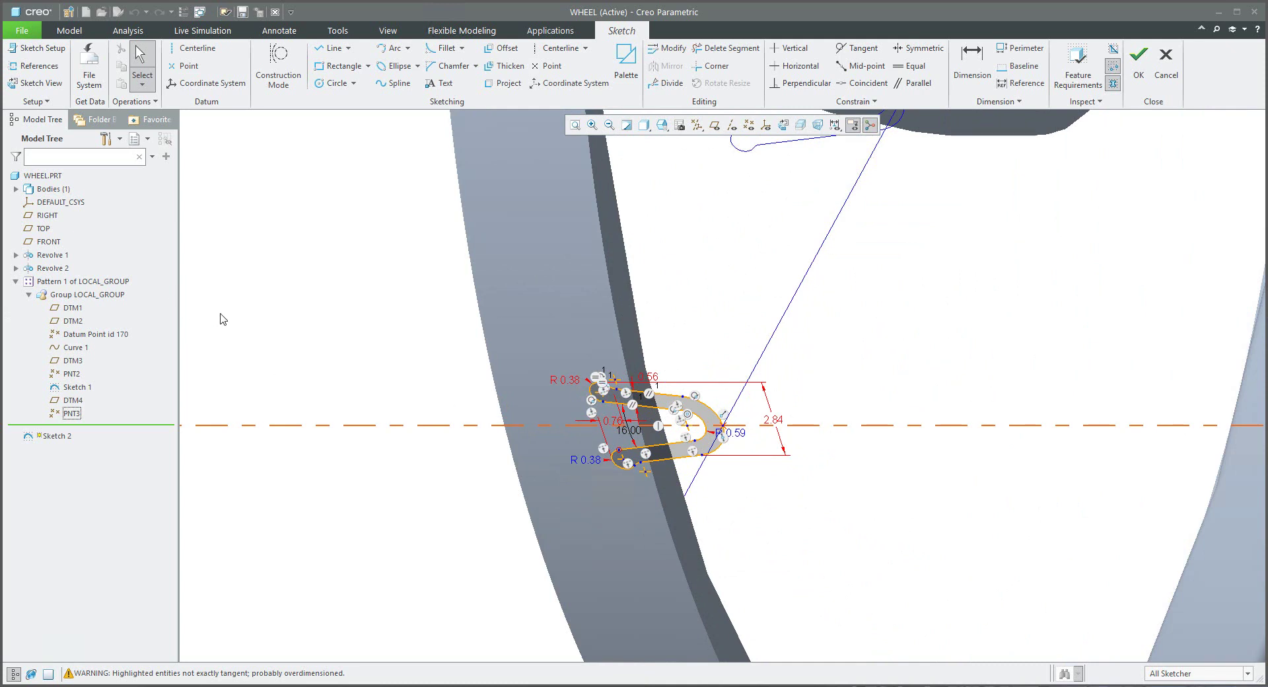
Save Sketch 2's section as a copy named U01 and start cancelling out of Sketcher.
{"action": "left_click", "coordinate": [22, 33]}
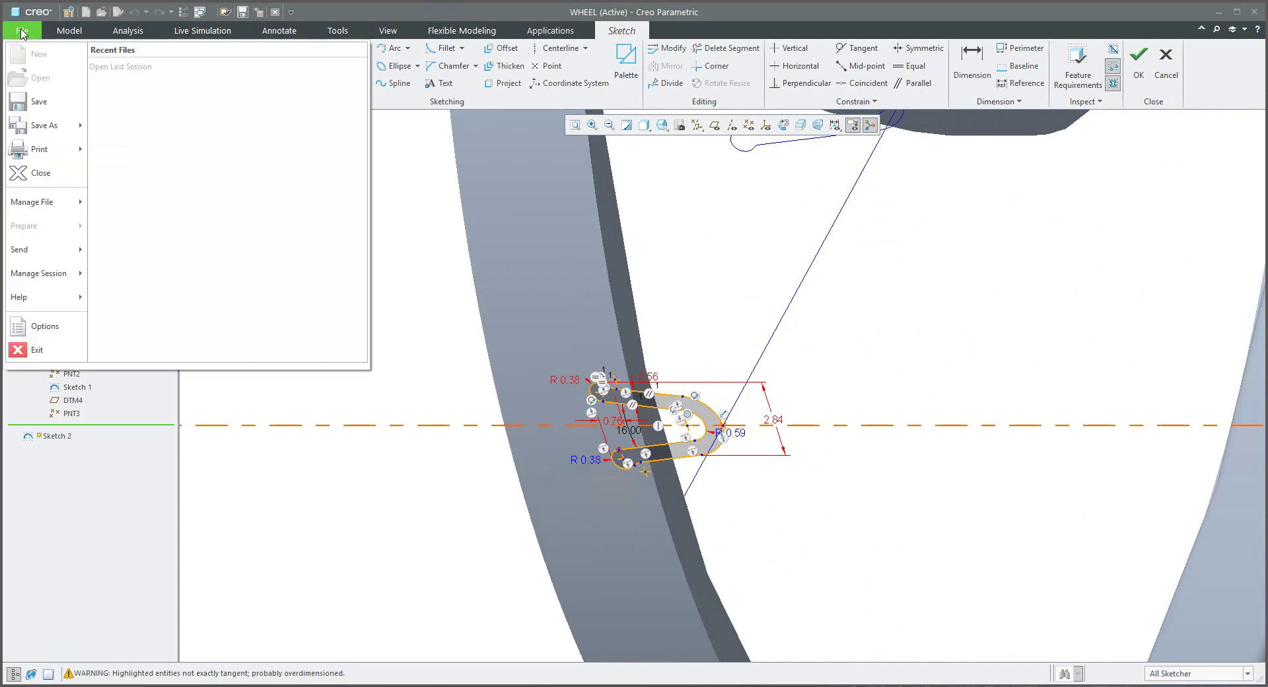
{"action": "left_click", "coordinate": [38, 130]}
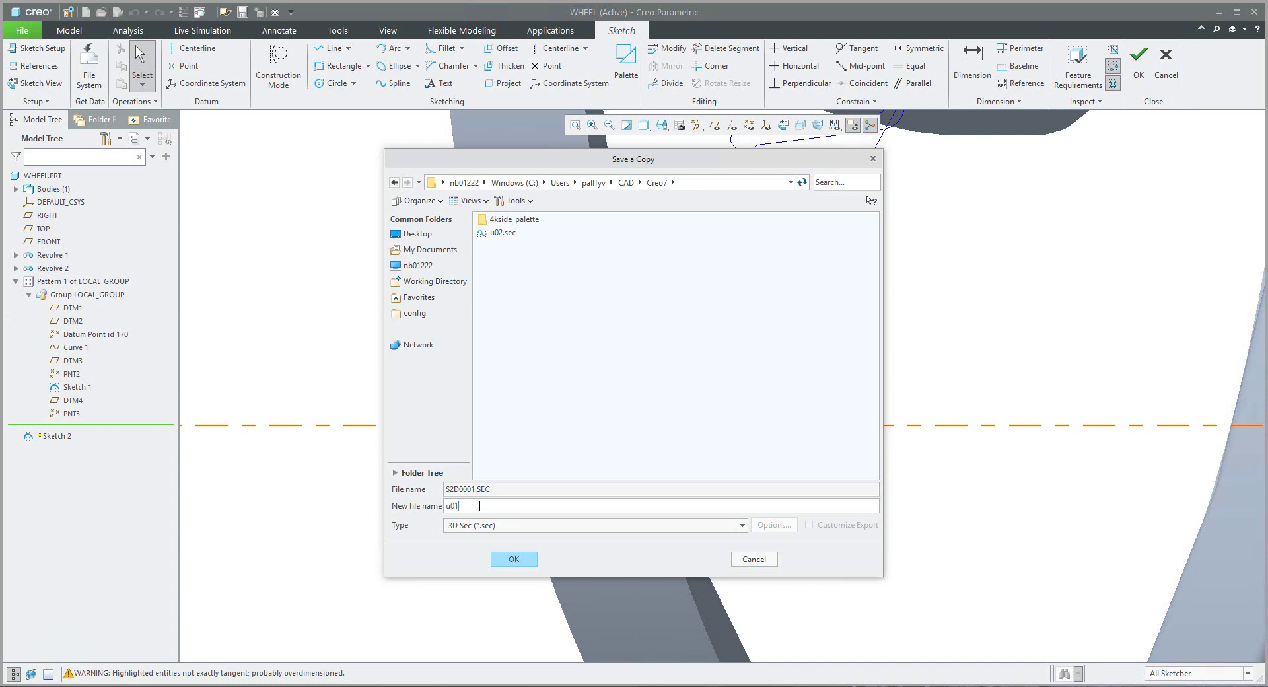
{"action": "key", "text": "Return"}
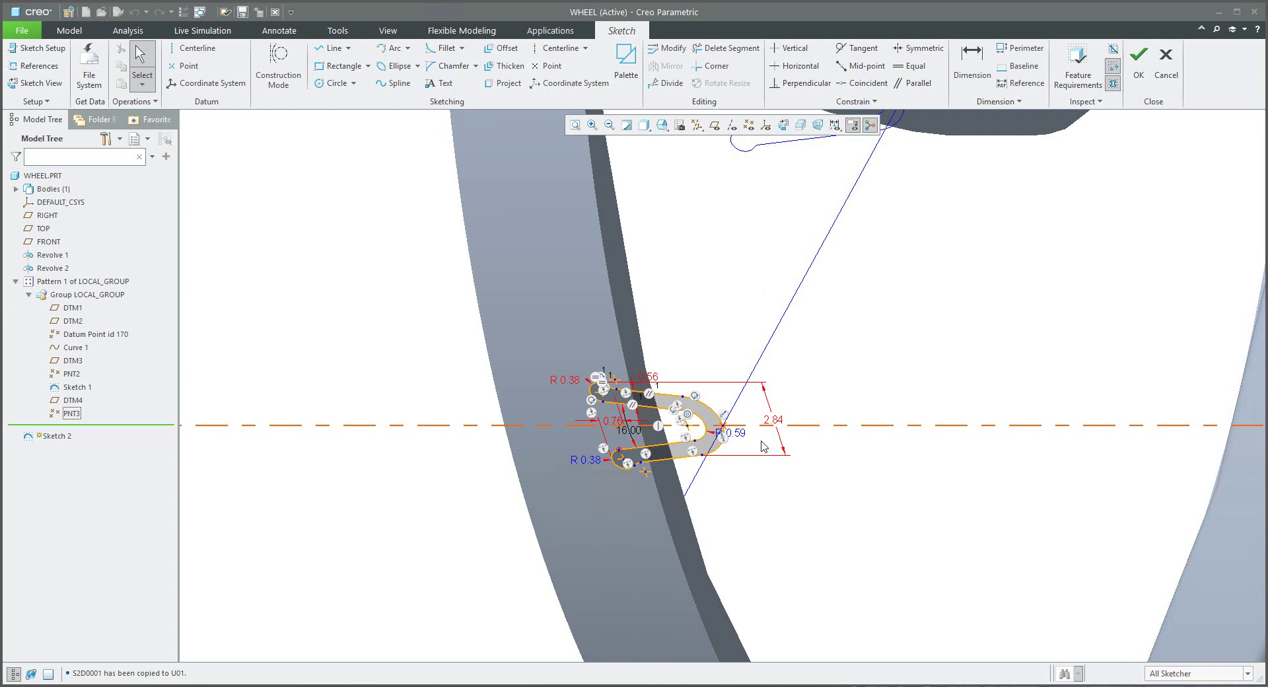
{"action": "left_click", "coordinate": [1165, 66]}
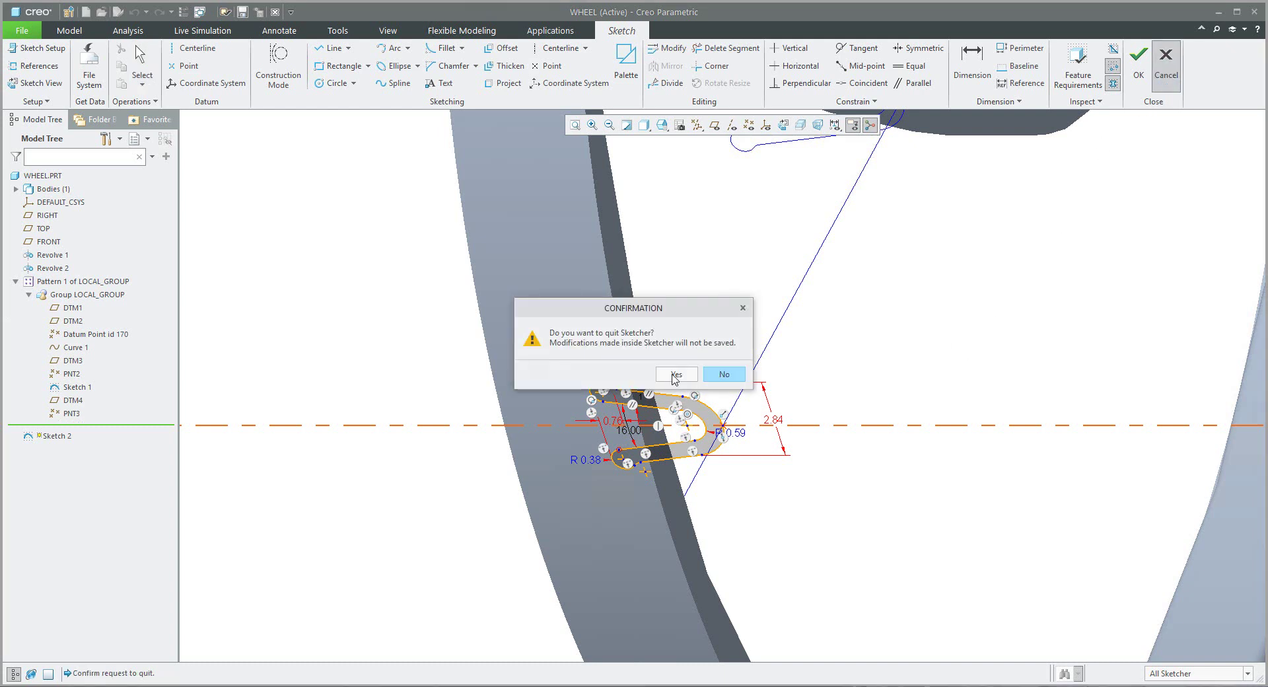
Quit Sketch 2 unsaved and create a new part named TEST.
{"action": "left_click", "coordinate": [674, 375]}
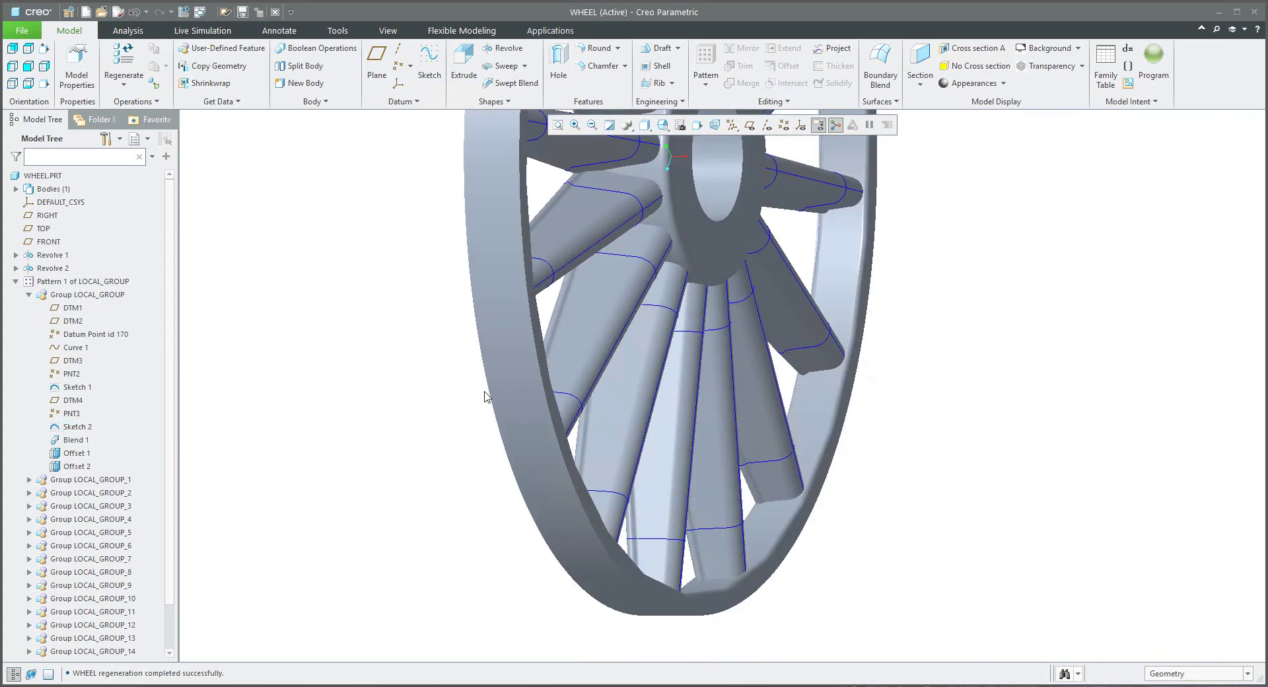
{"action": "key", "text": "ctrl+n"}
{"action": "type", "text": "te"}
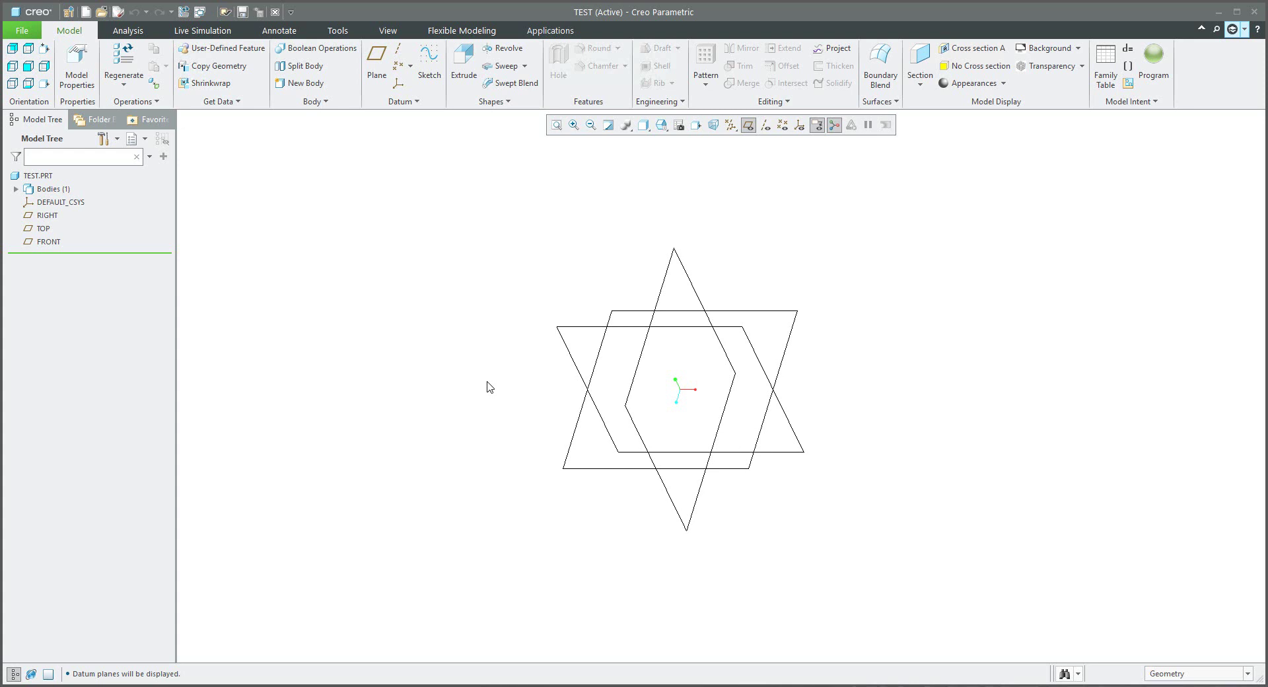
Start an extrusion sketched on the TOP plane and browse the file system for a section.
{"action": "left_click", "coordinate": [468, 72]}
{"action": "left_click", "coordinate": [624, 310]}
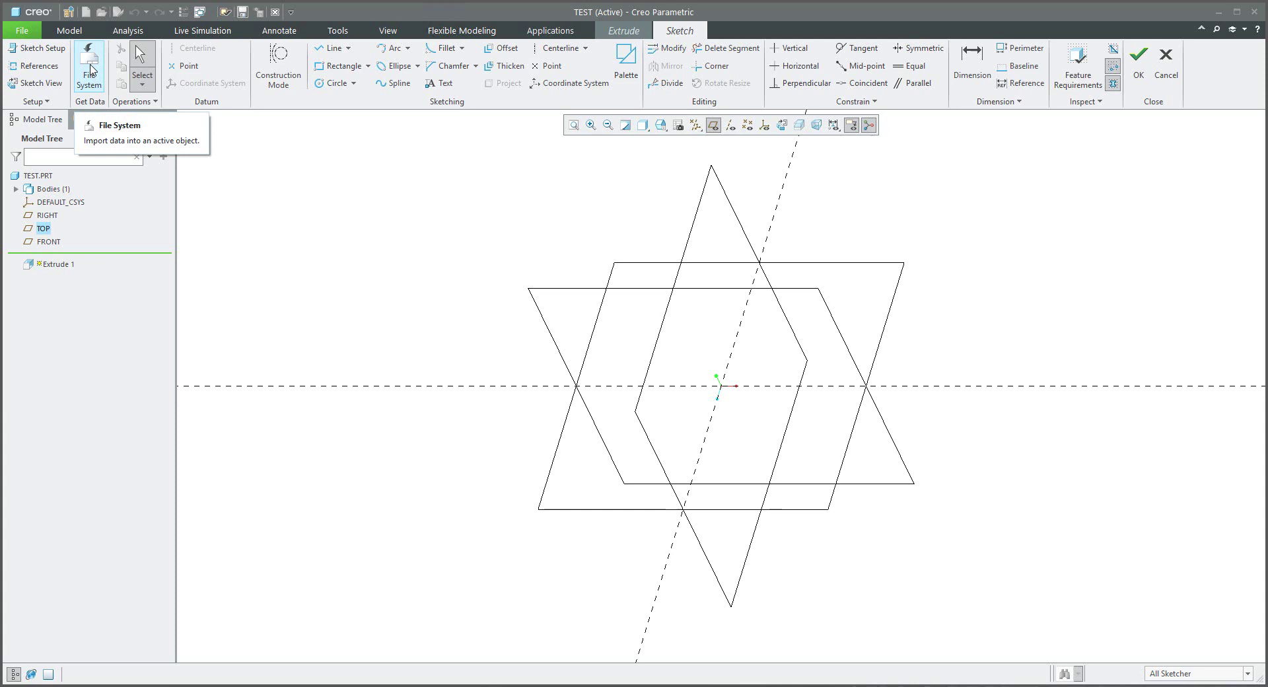
{"action": "left_click", "coordinate": [91, 74]}
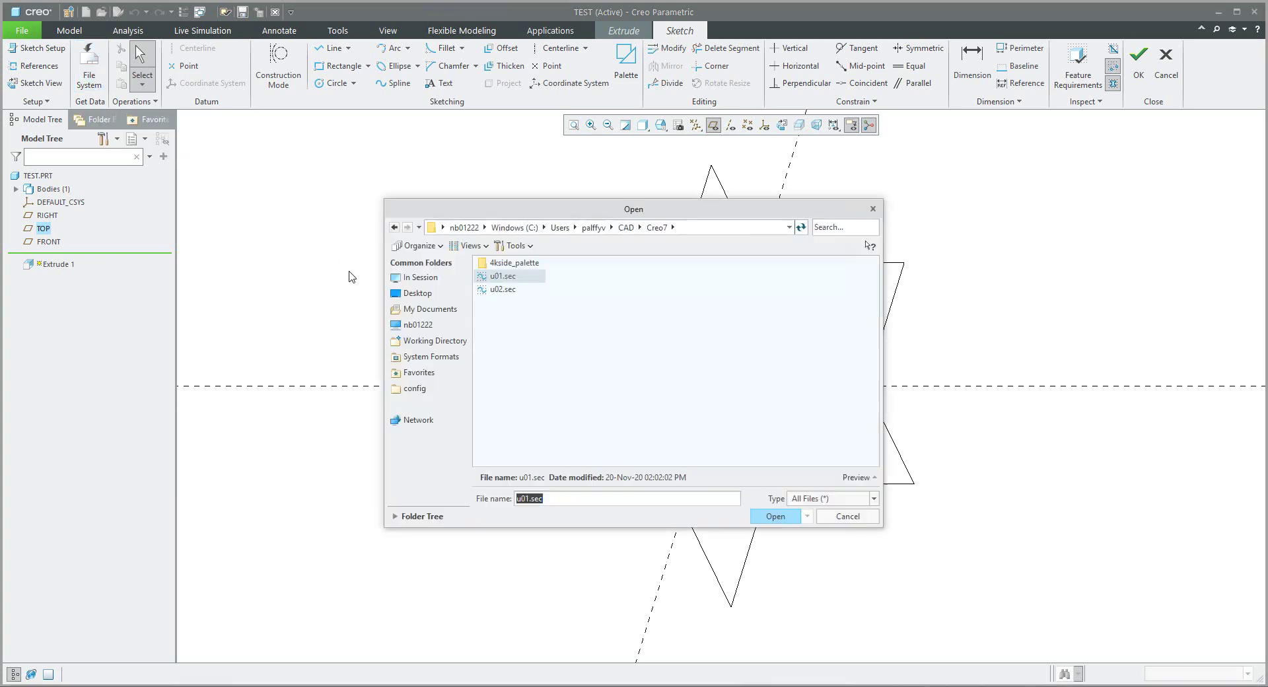
Import u01.sec onto the sketch origin, rotated 90° and scaled to 50.
{"action": "double_click", "coordinate": [502, 275]}
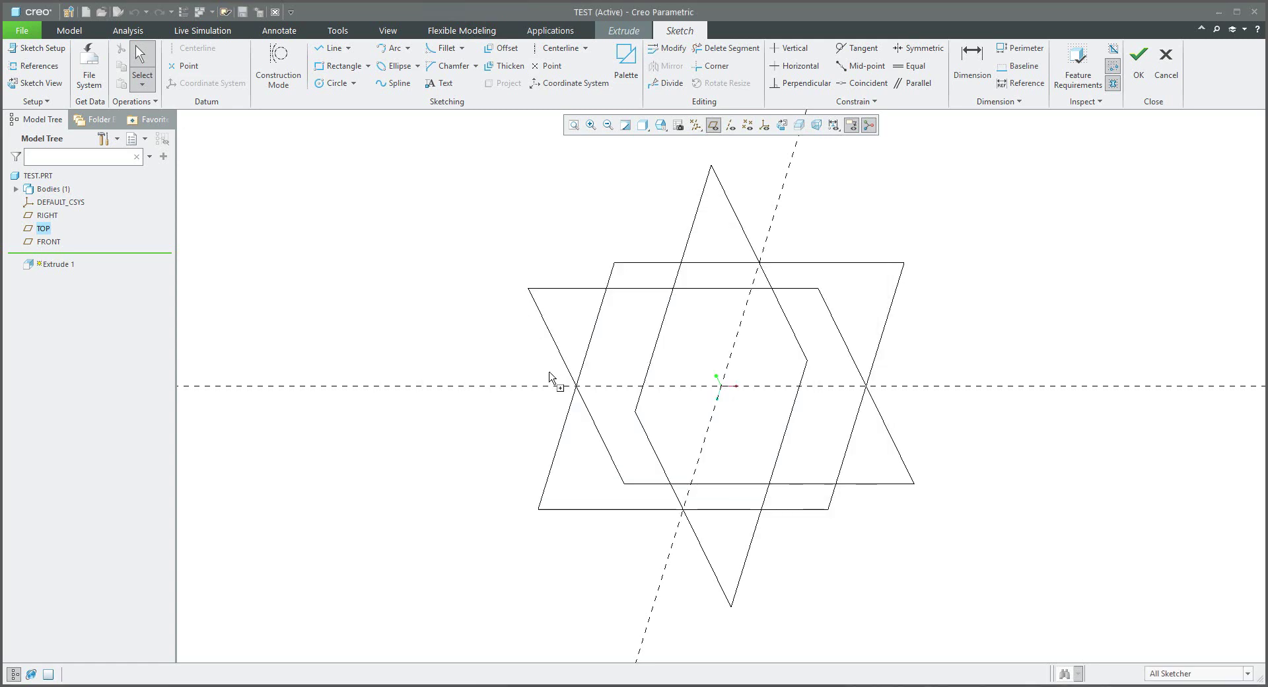
{"action": "left_click", "coordinate": [518, 352]}
{"action": "left_click_drag", "start_coordinate": [519, 346], "coordinate": [721, 385]}
{"action": "right_click_drag", "start_coordinate": [721, 385], "coordinate": [739, 352]}
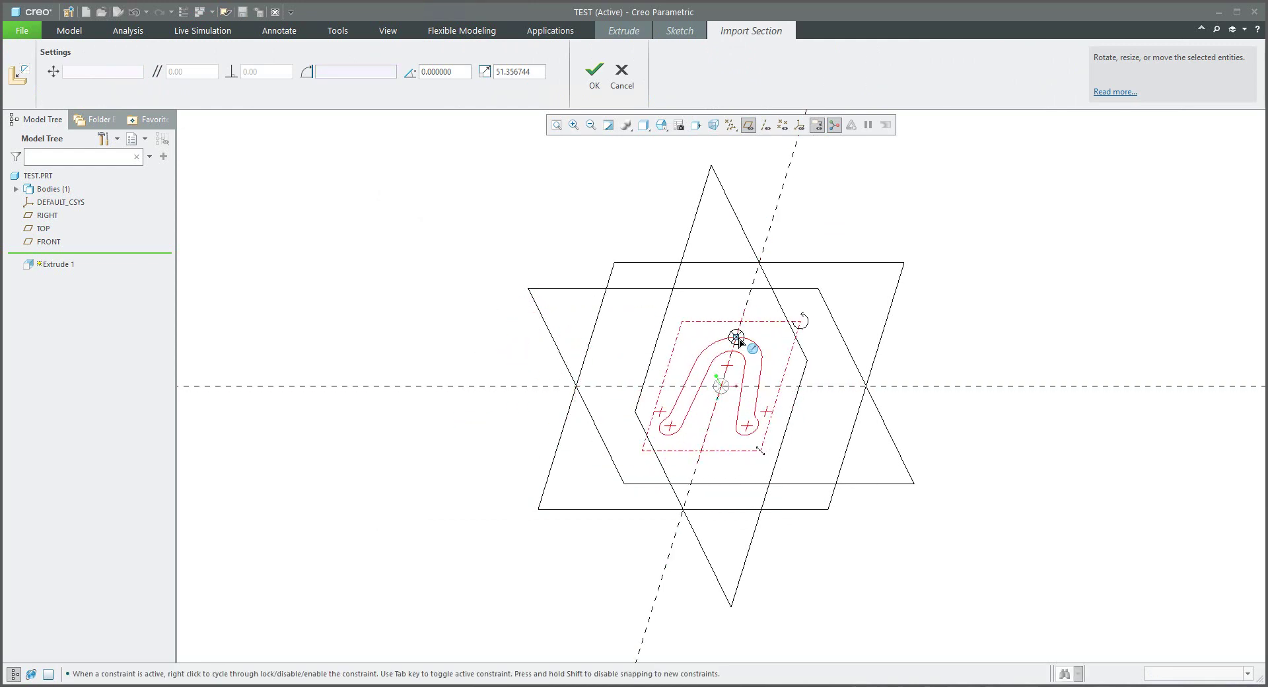
{"action": "mouse_move", "coordinate": [734, 343]}
{"action": "left_mouse_down"}
{"action": "mouse_move", "coordinate": [724, 388]}
{"action": "mouse_move", "coordinate": [719, 338]}
{"action": "left_mouse_up"}
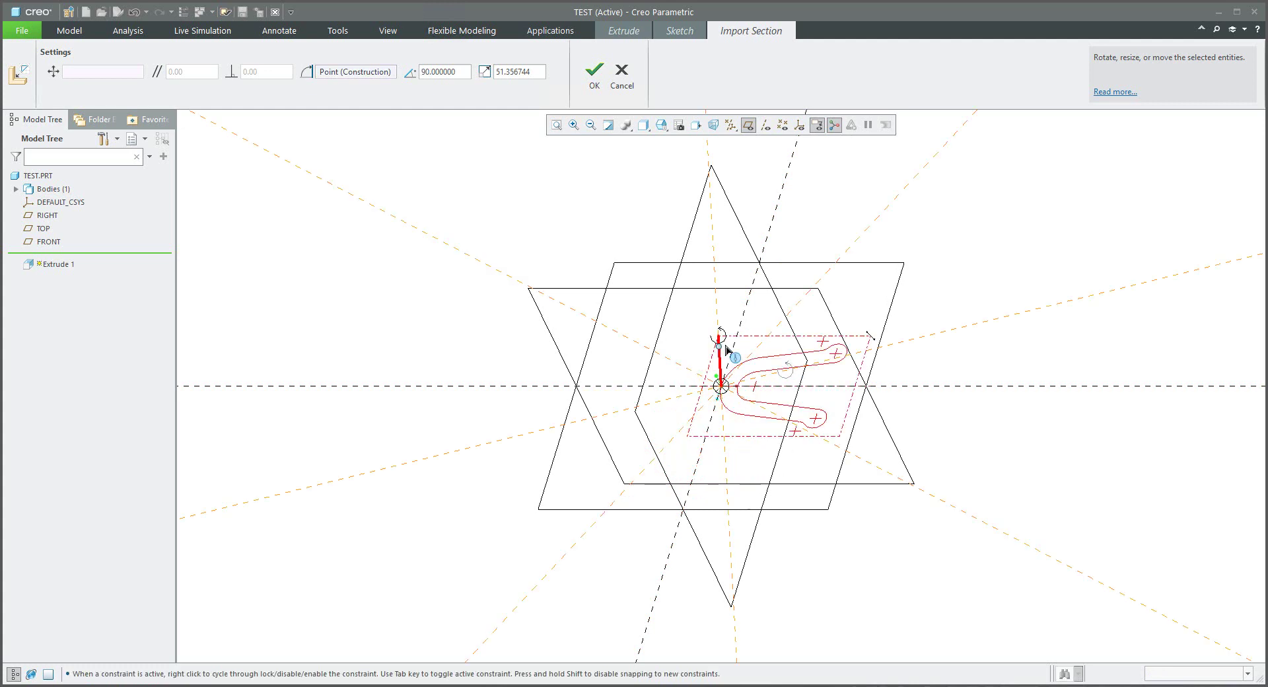
{"action": "double_click", "coordinate": [521, 70]}
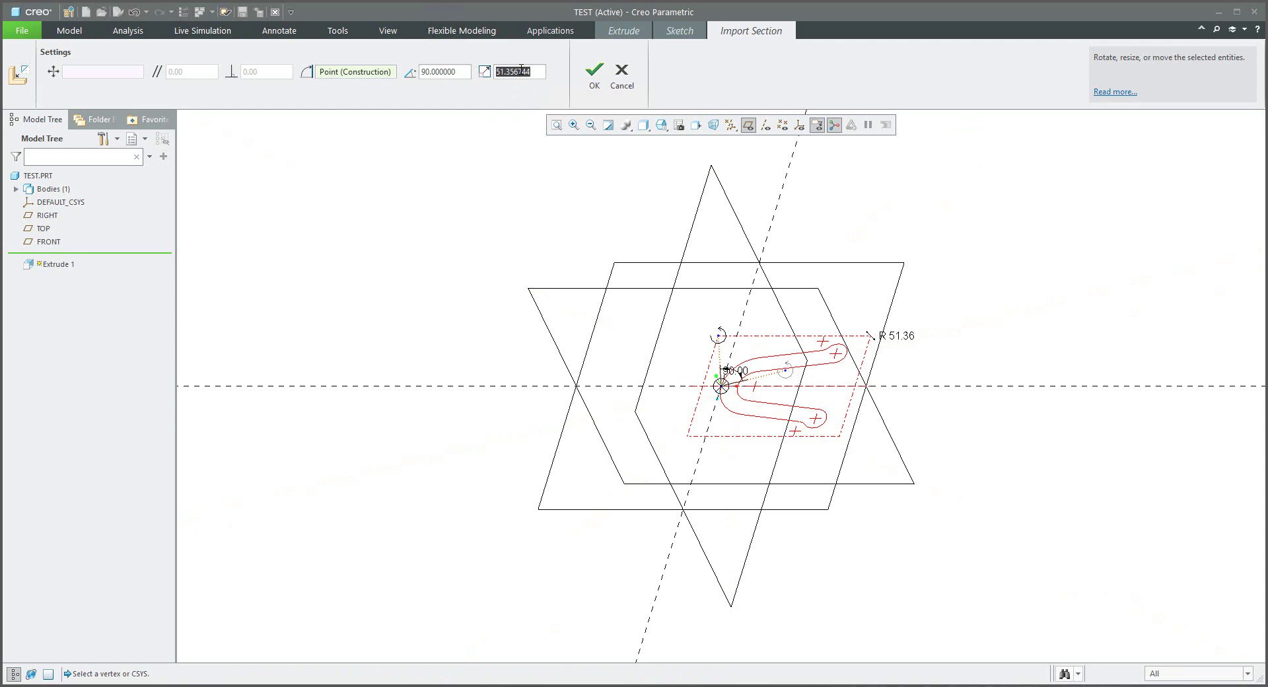
{"action": "type", "text": "50"}
{"action": "key", "text": "Return"}
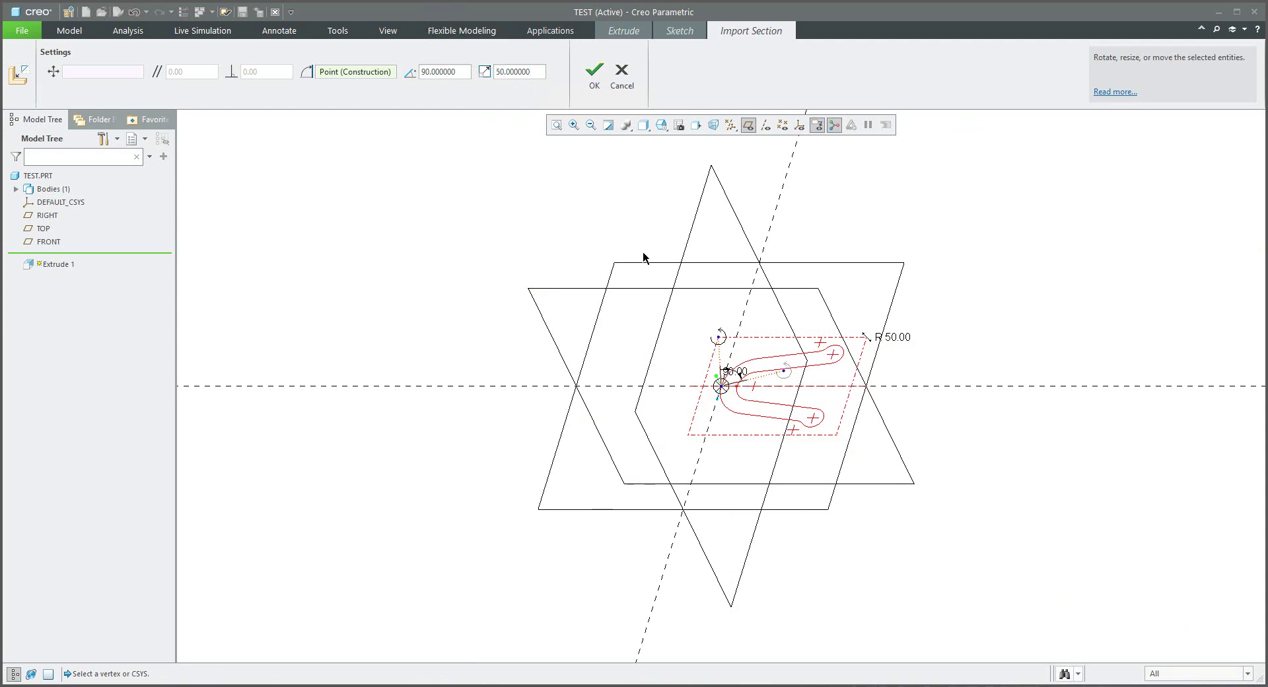
{"action": "left_click", "coordinate": [594, 73]}
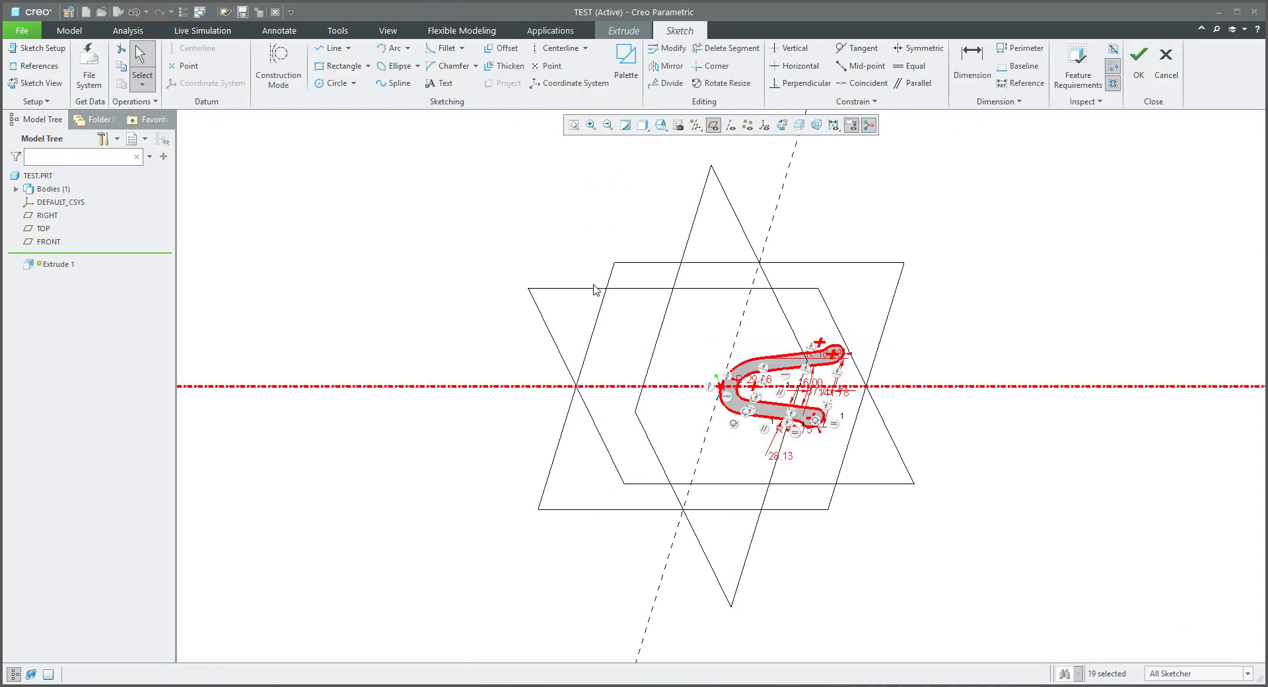
Preview the extrusion, then reopen its section sketch through Placement > Edit.
{"action": "left_click", "coordinate": [1139, 67]}
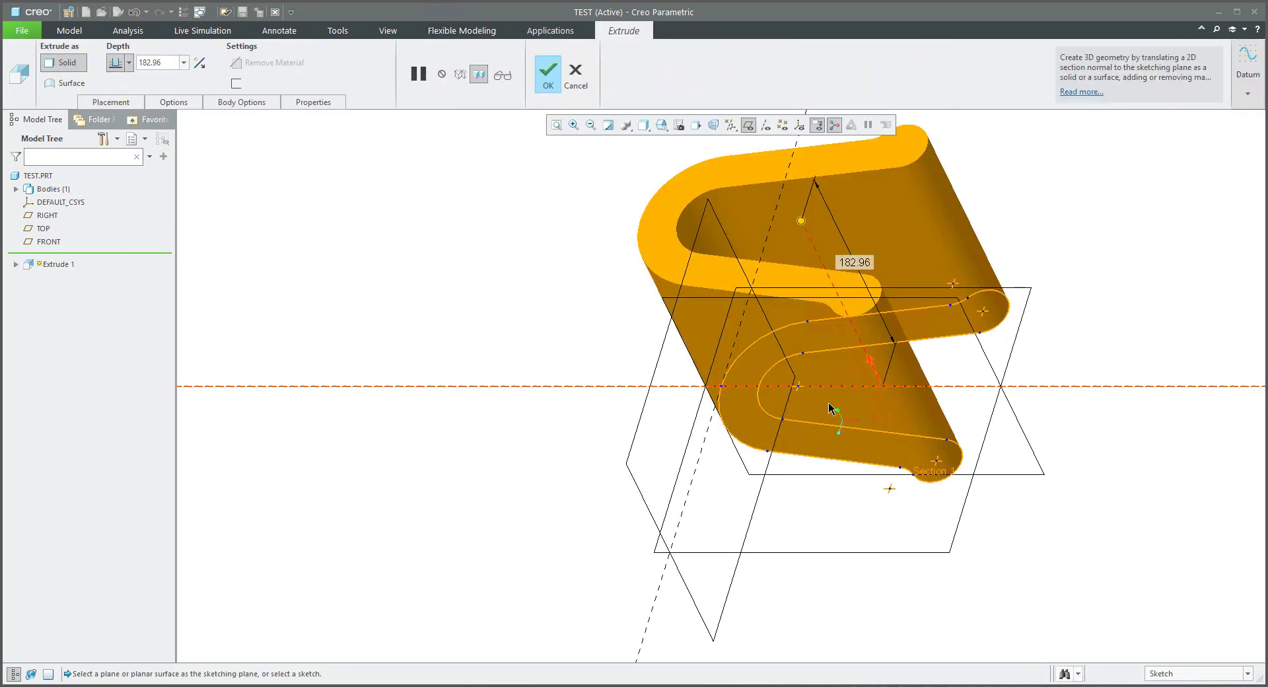
{"action": "middle_click_drag", "start_coordinate": [745, 386], "coordinate": [606, 447], "text": "shift"}
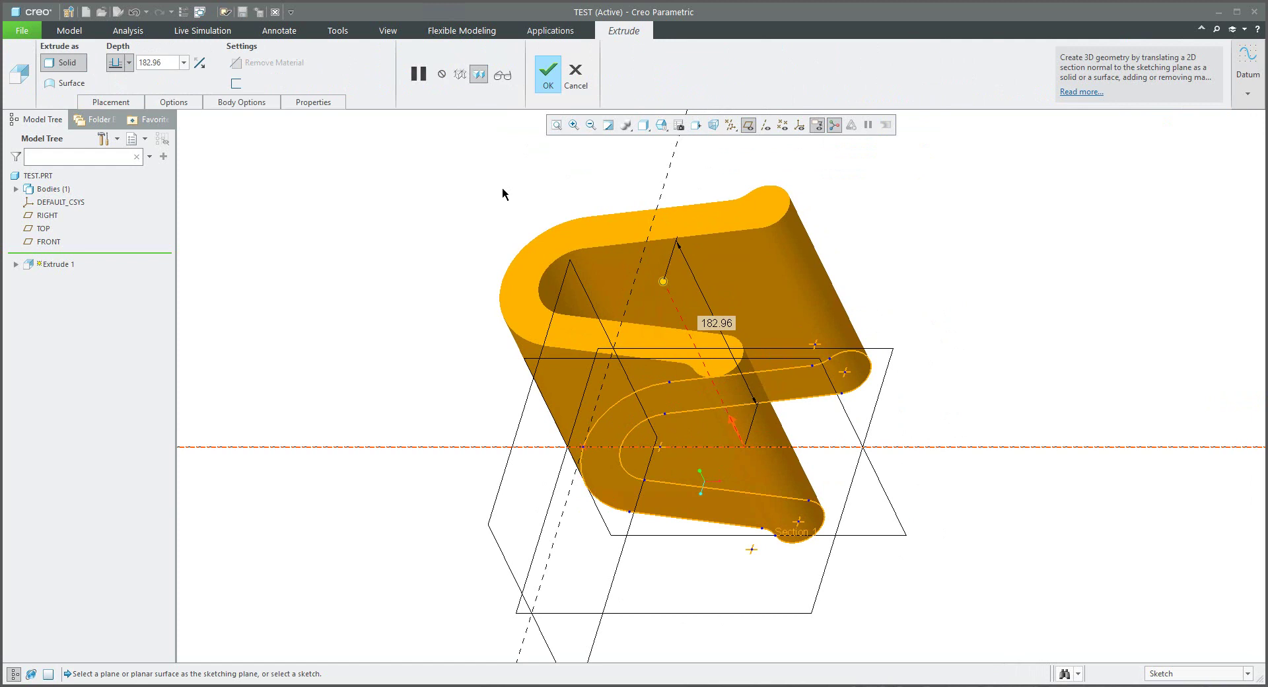
{"action": "left_click", "coordinate": [106, 103]}
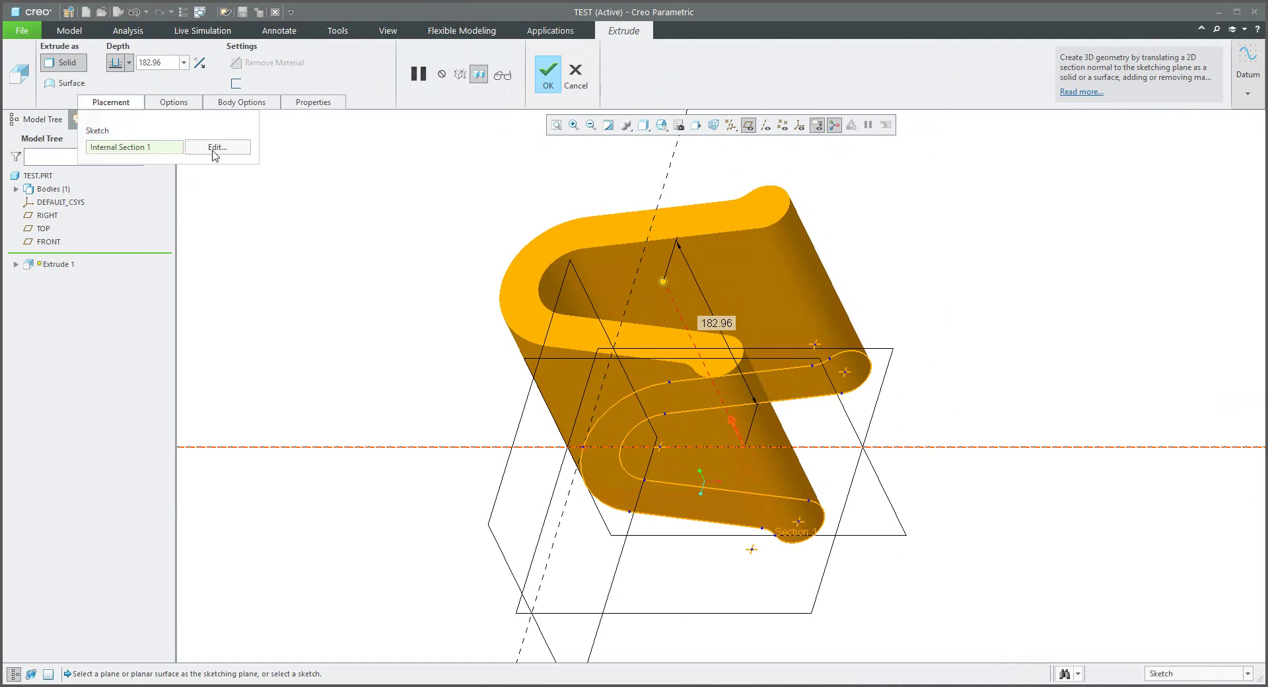
{"action": "left_click", "coordinate": [215, 148]}
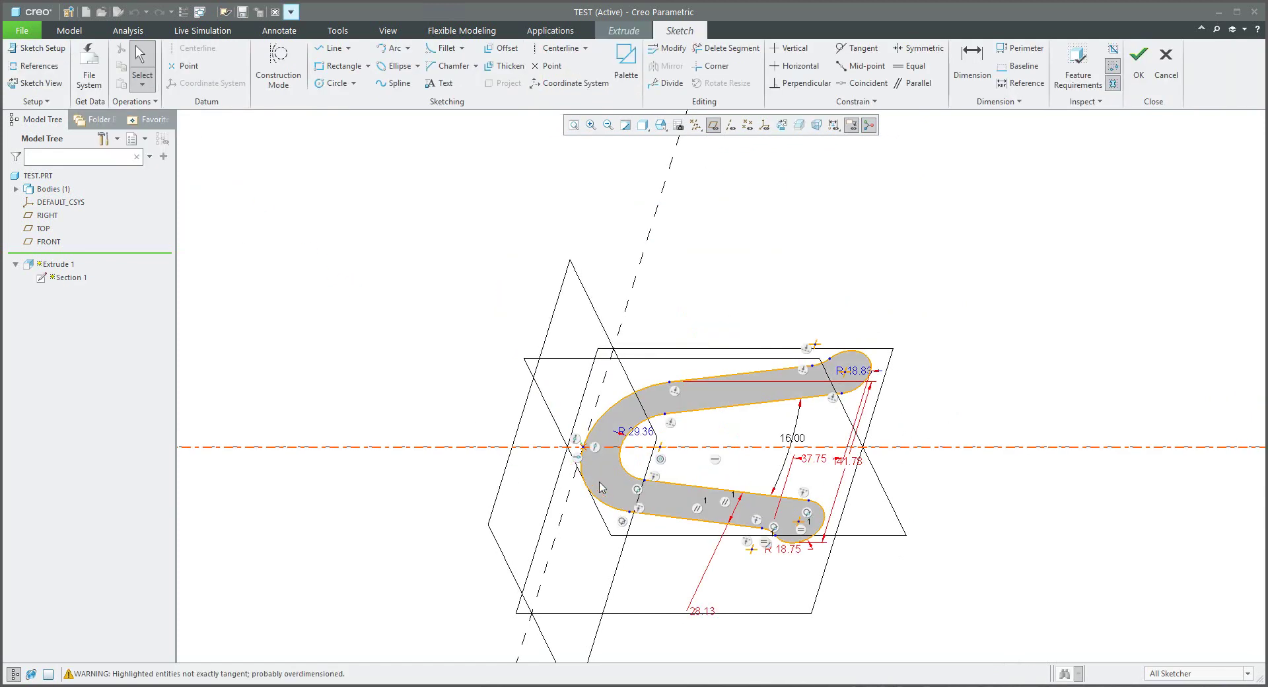
{"action": "scroll", "coordinate": [601, 486], "scroll_direction": "down", "scroll_amount": 3}
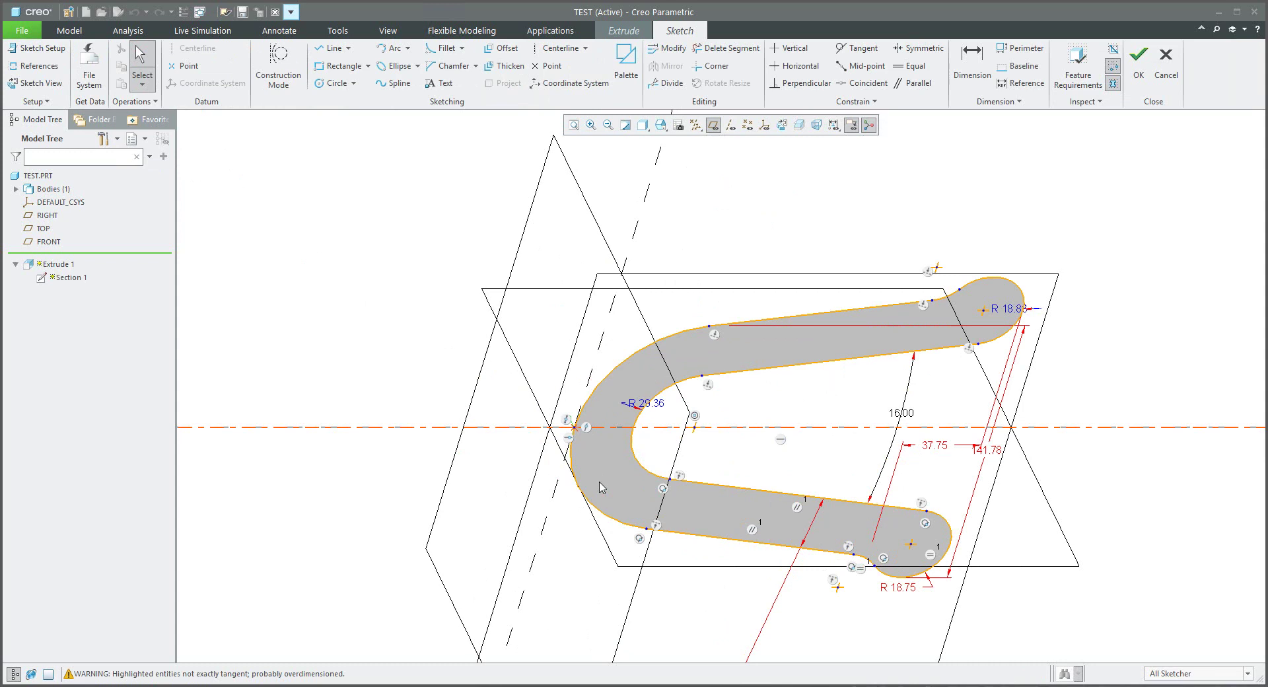
{"action": "scroll", "coordinate": [601, 487], "scroll_direction": "down", "scroll_amount": 1}
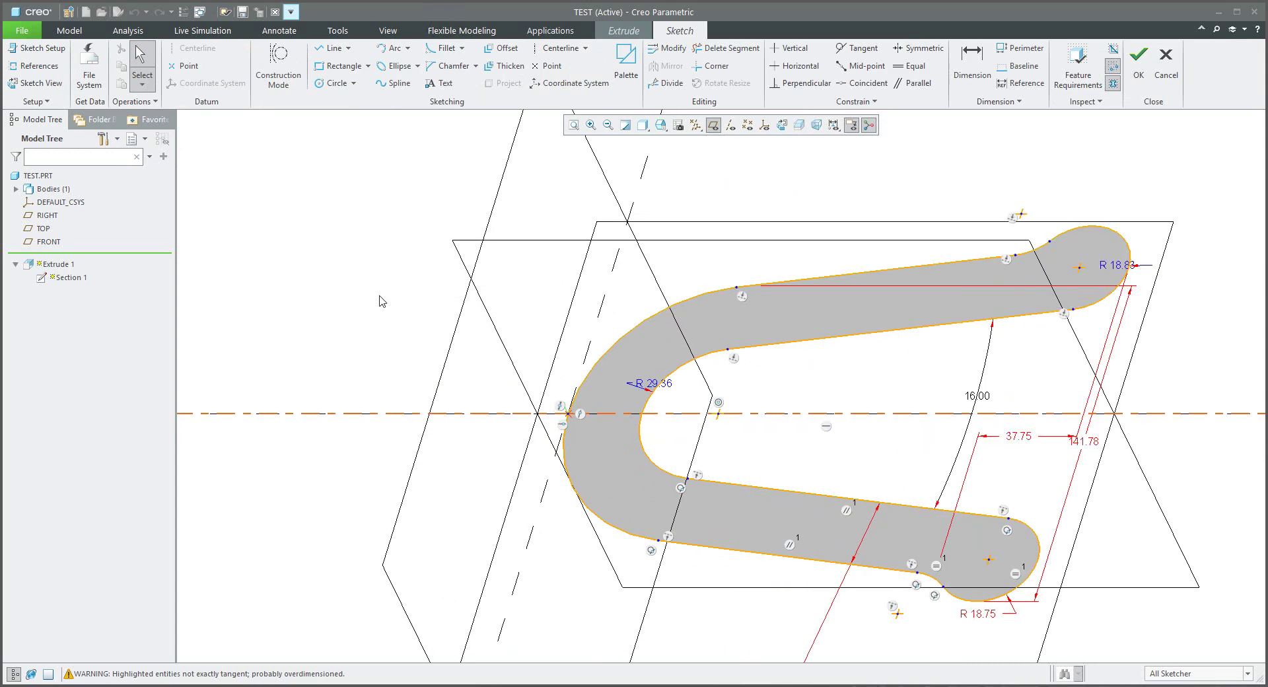
Add a datum point on the section's centerline and return to the 182.96-deep extrusion.
{"action": "left_click", "coordinate": [188, 66]}
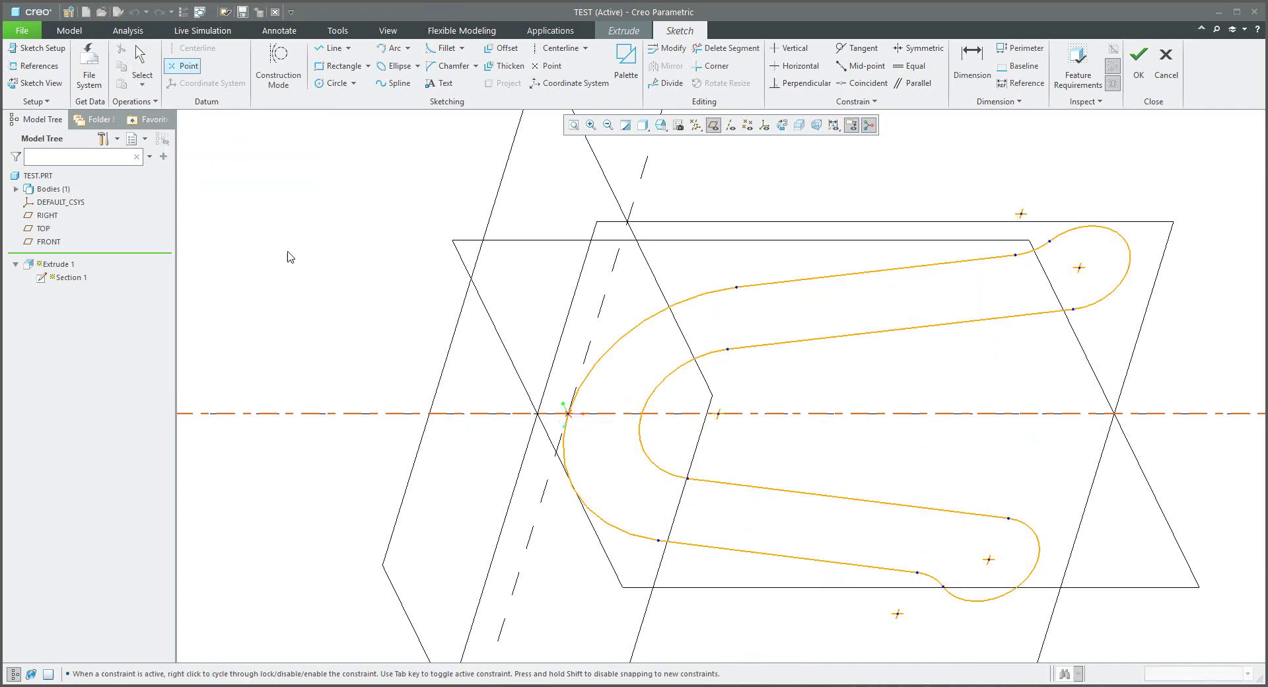
{"action": "left_click", "coordinate": [606, 415]}
{"action": "middle_click", "coordinate": [441, 487]}
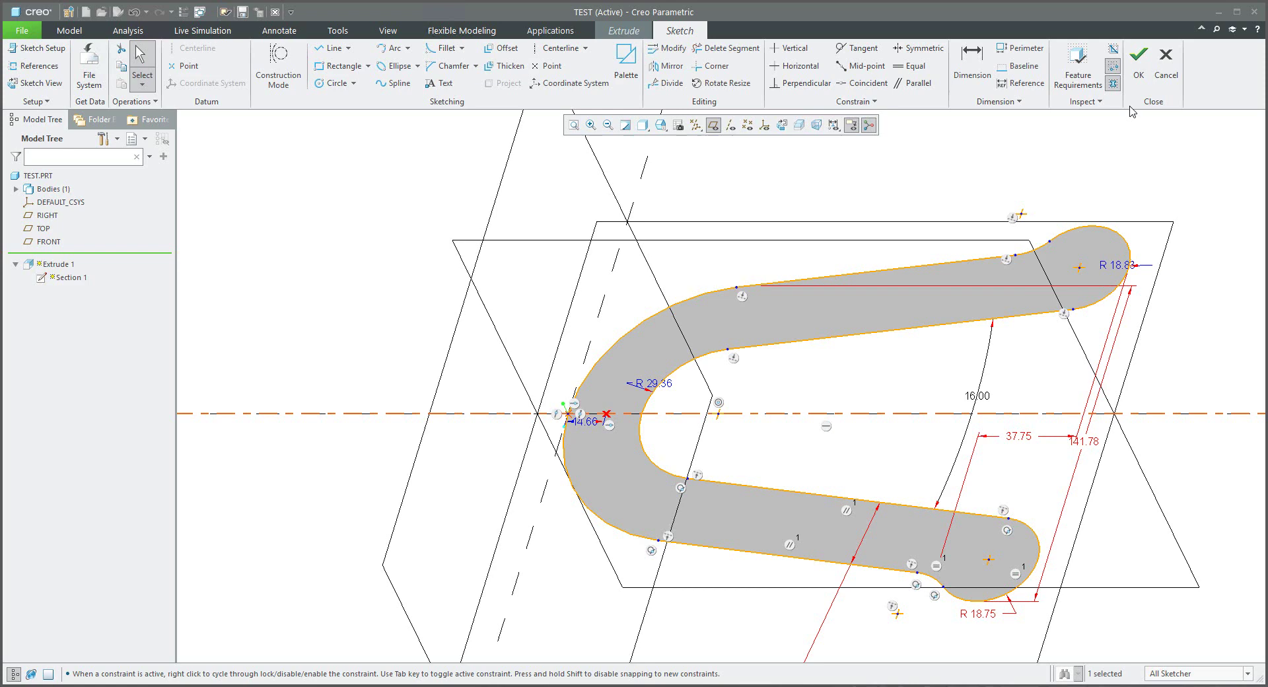
{"action": "left_click", "coordinate": [1138, 66]}
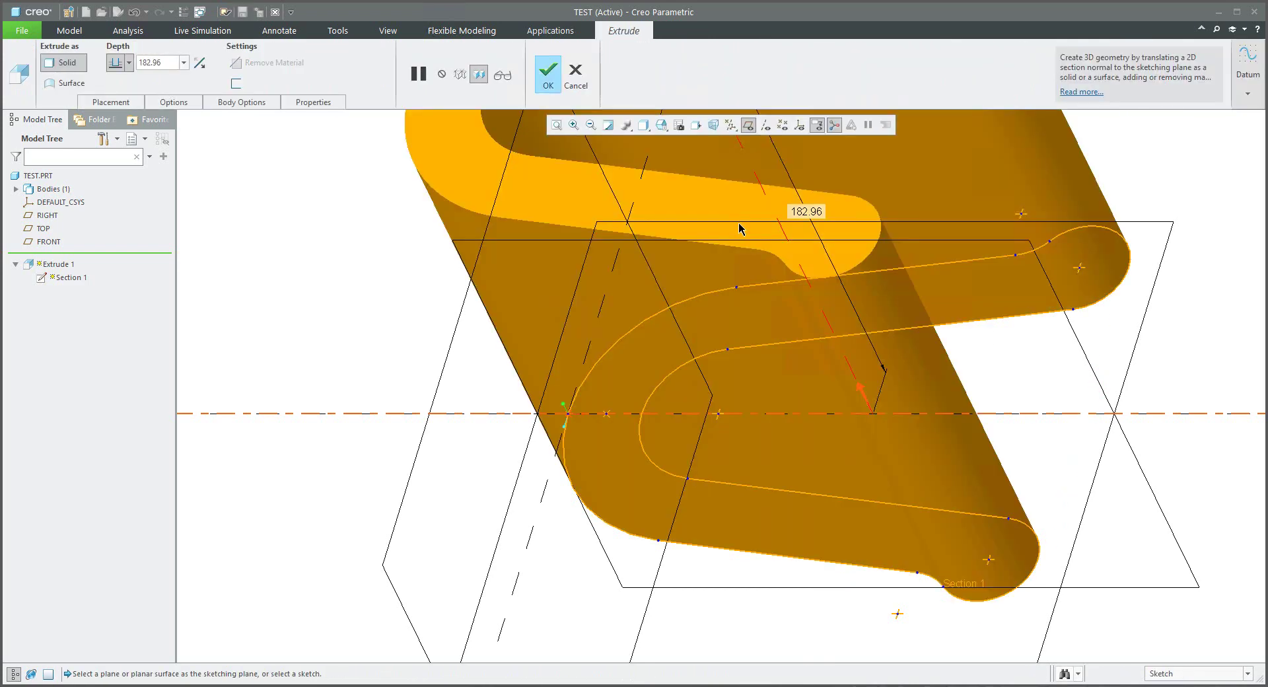
Finish the 182.96-deep extrusion and hide the datum planes.
{"action": "left_click", "coordinate": [548, 73]}
{"action": "scroll", "coordinate": [621, 436], "scroll_direction": "up", "scroll_amount": 5}
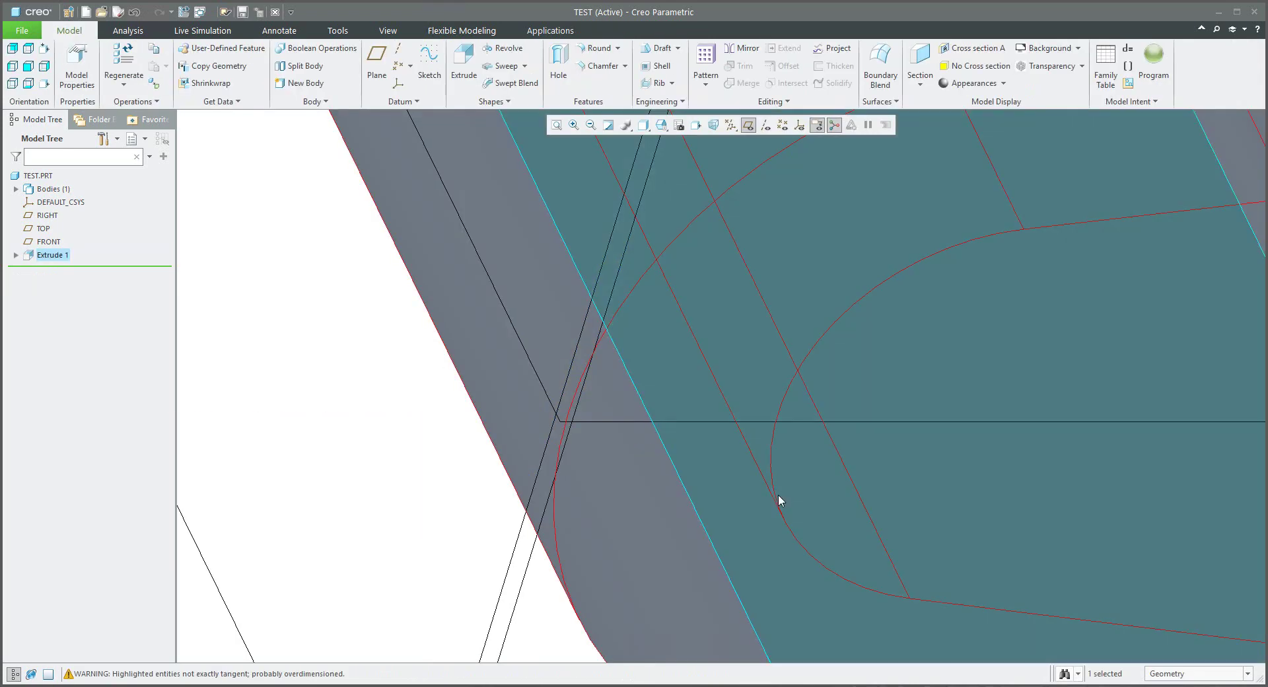
{"action": "scroll", "coordinate": [786, 429], "scroll_direction": "down", "scroll_amount": 6}
{"action": "left_click", "coordinate": [751, 127]}
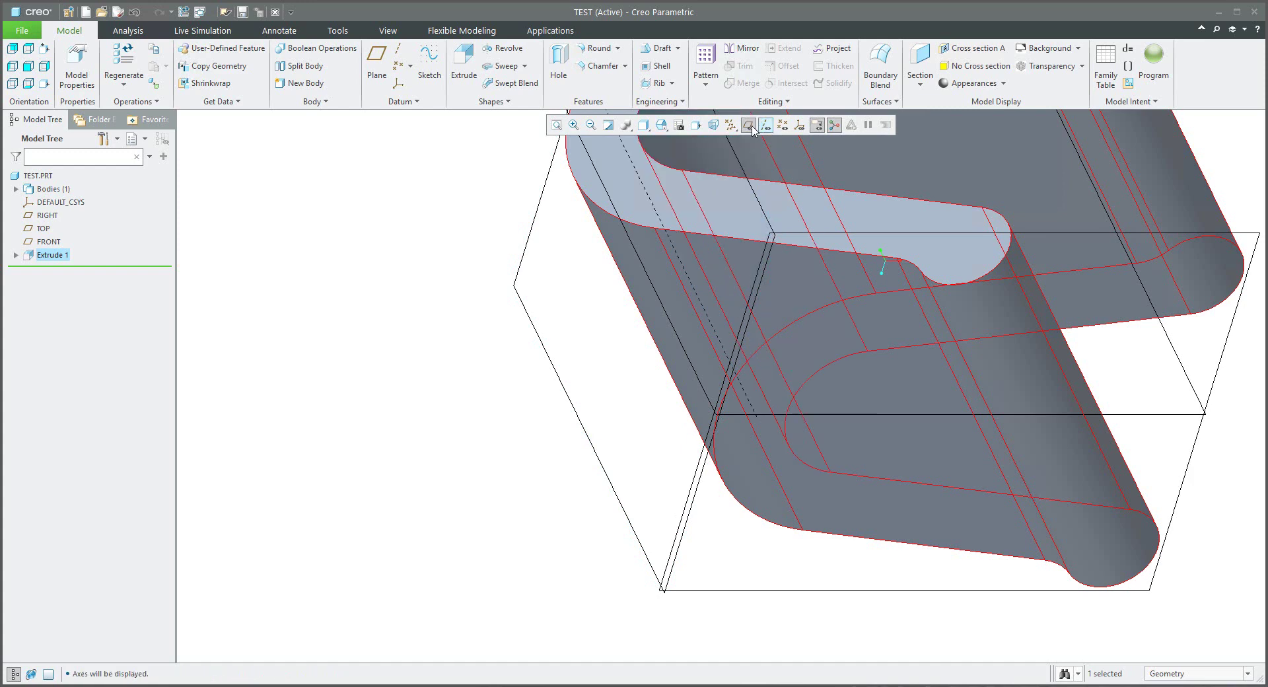
Add a Ø12.00, 79.38-deep hole on the part's top face.
{"action": "scroll", "coordinate": [754, 378], "scroll_direction": "down", "scroll_amount": 3}
{"action": "middle_click_drag", "start_coordinate": [702, 248], "coordinate": [712, 271]}
{"action": "scroll", "coordinate": [712, 271], "scroll_direction": "up", "scroll_amount": 3}
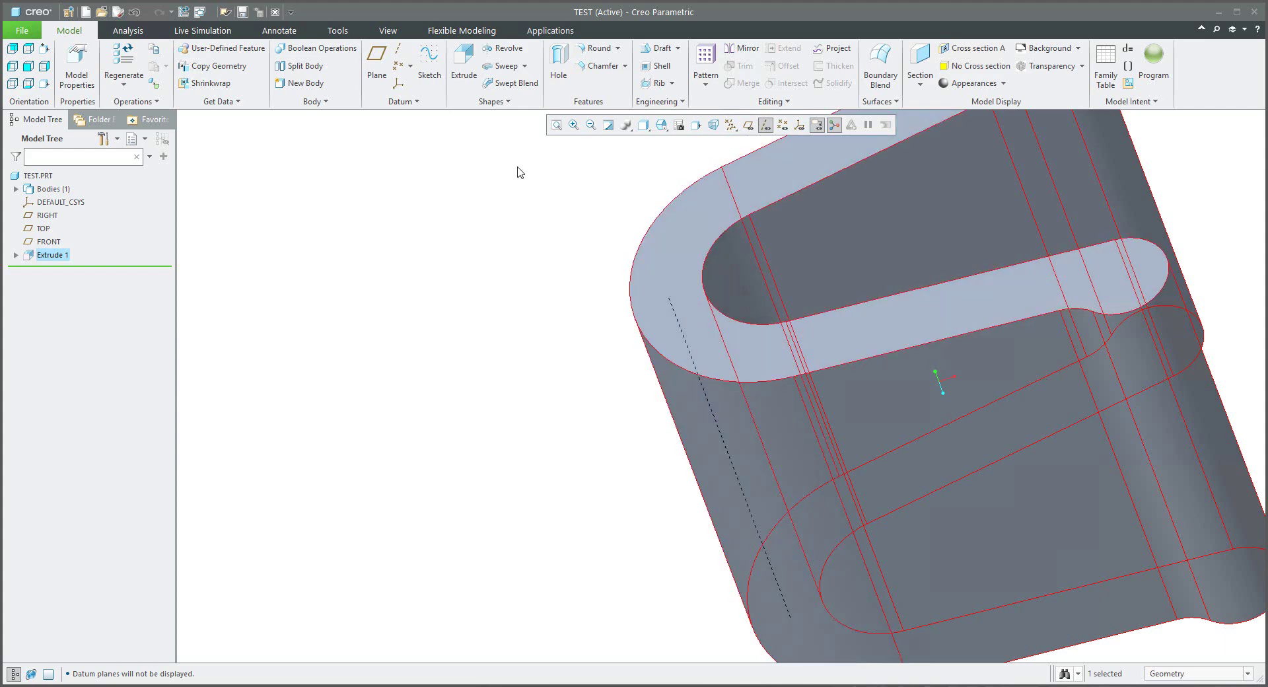
{"action": "left_click", "coordinate": [558, 56]}
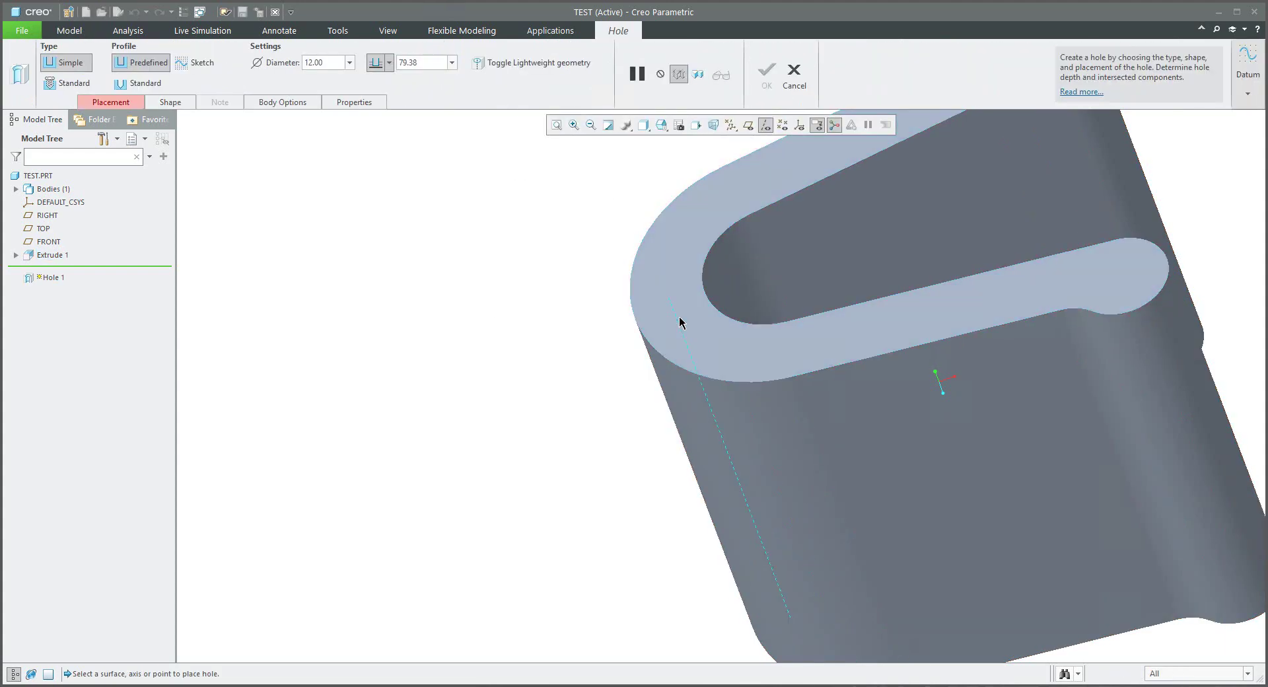
{"action": "left_click", "coordinate": [679, 322]}
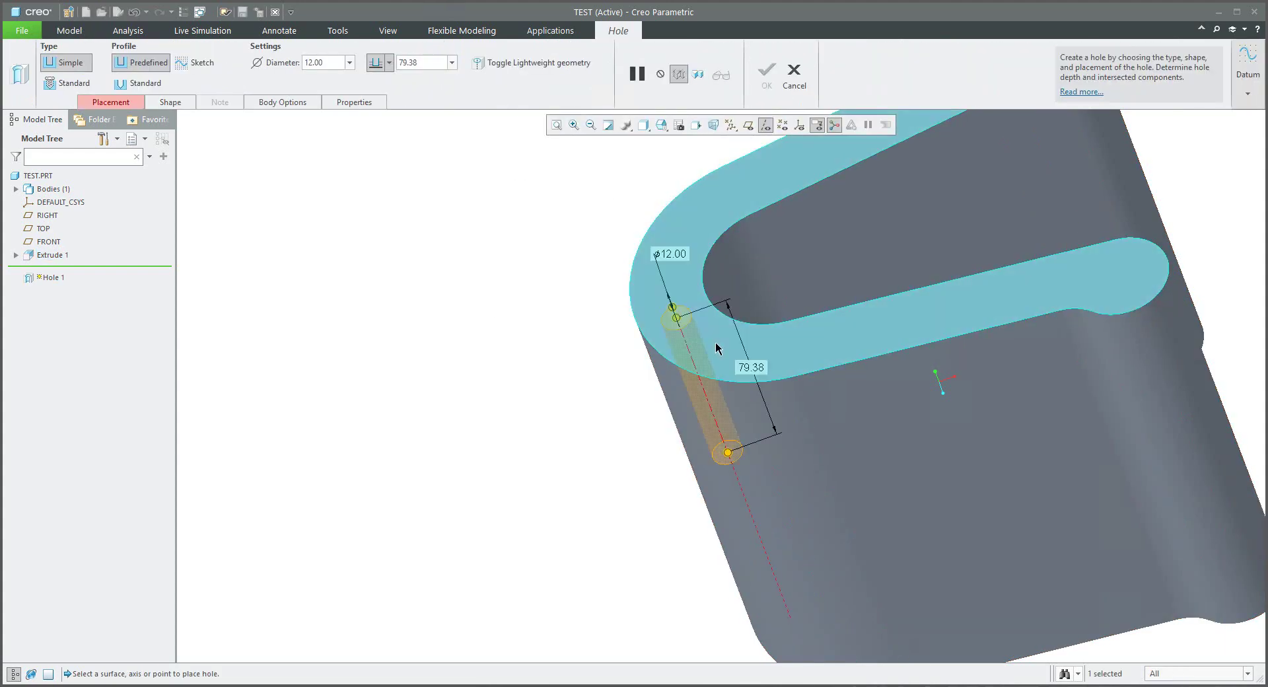
{"action": "middle_click", "coordinate": [529, 350]}
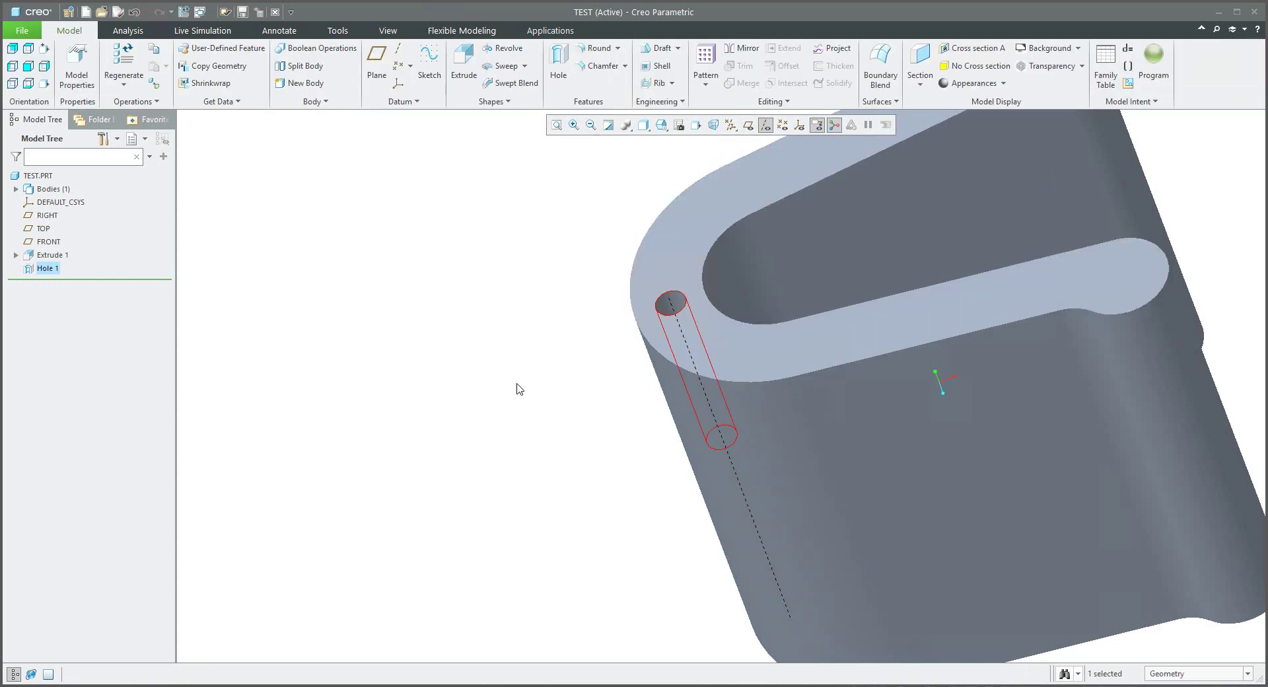
{"action": "scroll", "coordinate": [518, 388], "scroll_direction": "up", "scroll_amount": 4}
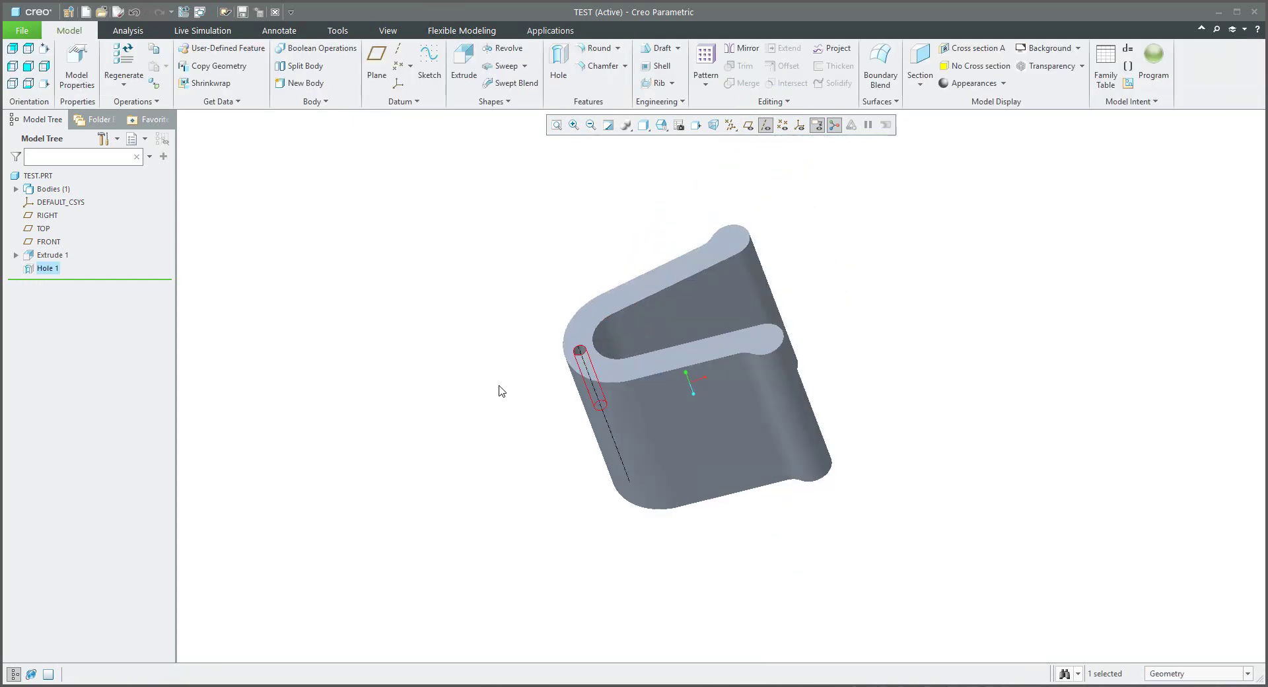